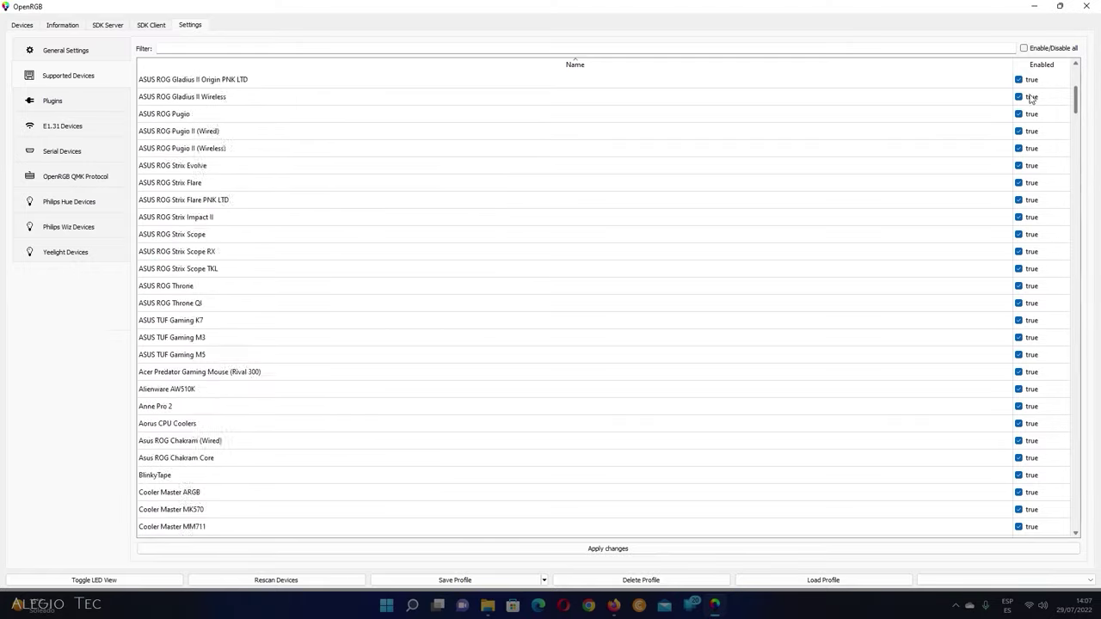
Open the HyperX Fury RGB device page and review its available LEDs and zones
click(24, 25)
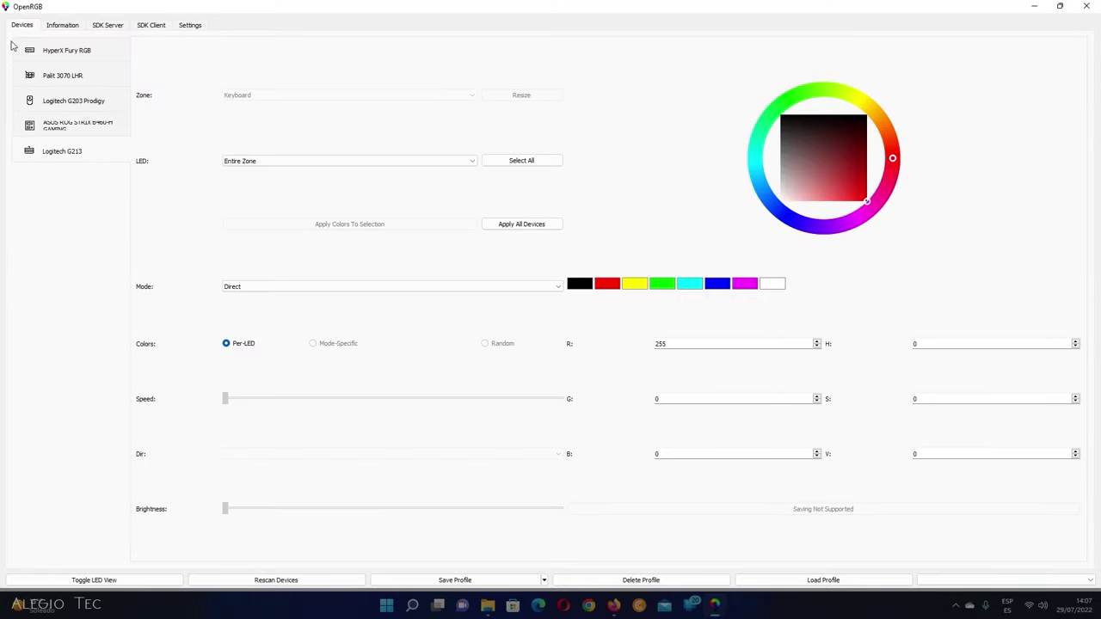
click(74, 55)
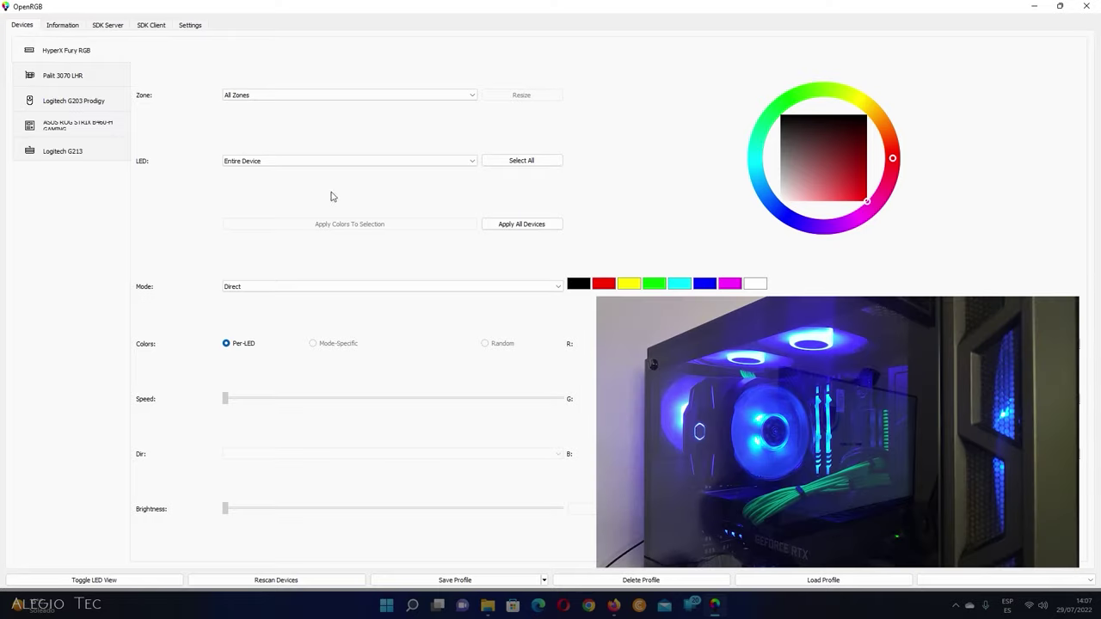
click(351, 163)
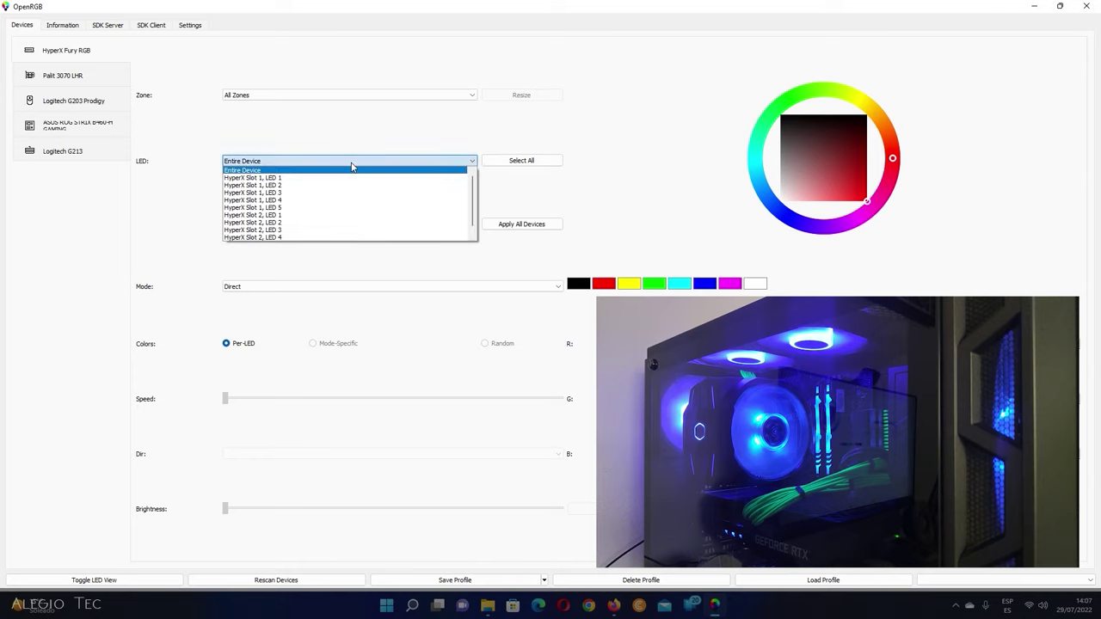
click(351, 166)
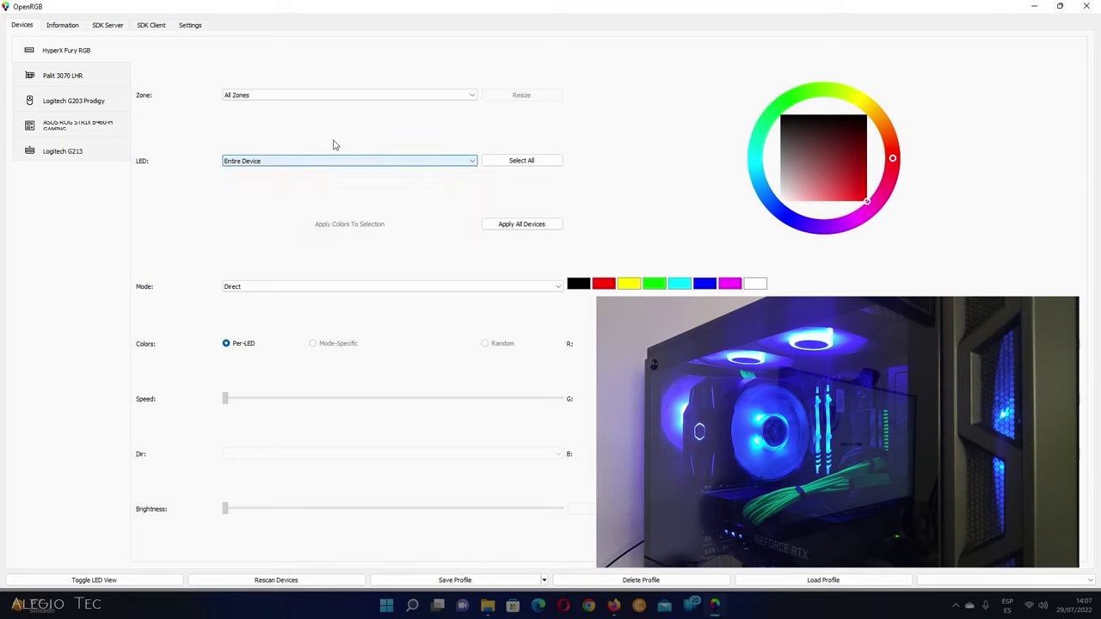
click(319, 99)
click(319, 103)
Try the Rainbow, Comet and Spectrum Cycle modes on the HyperX Fury RGB memory
click(285, 287)
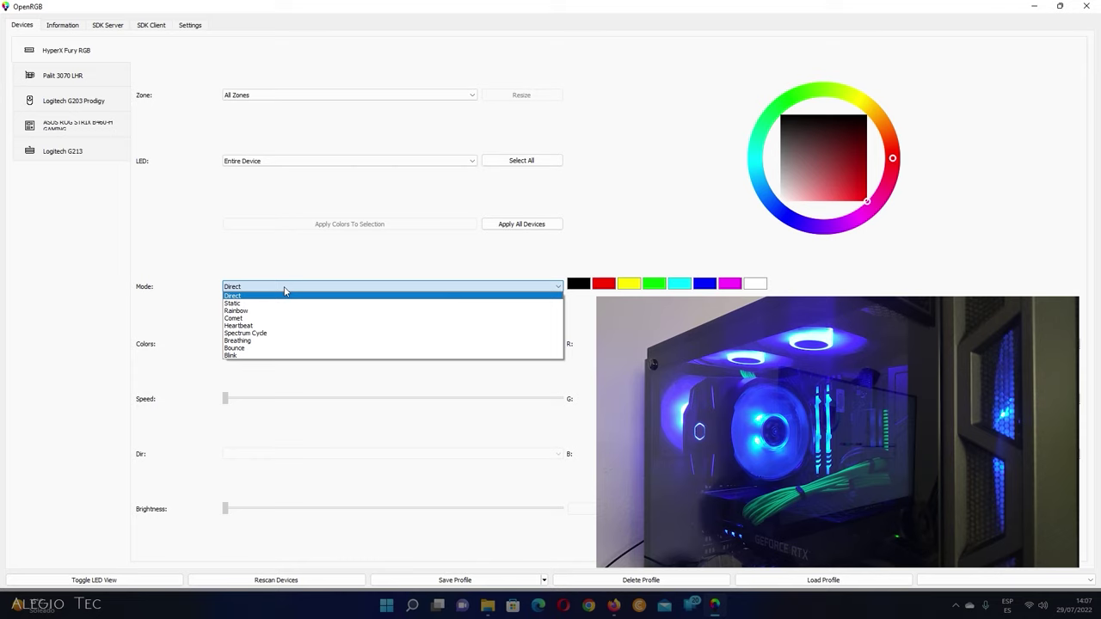
click(250, 310)
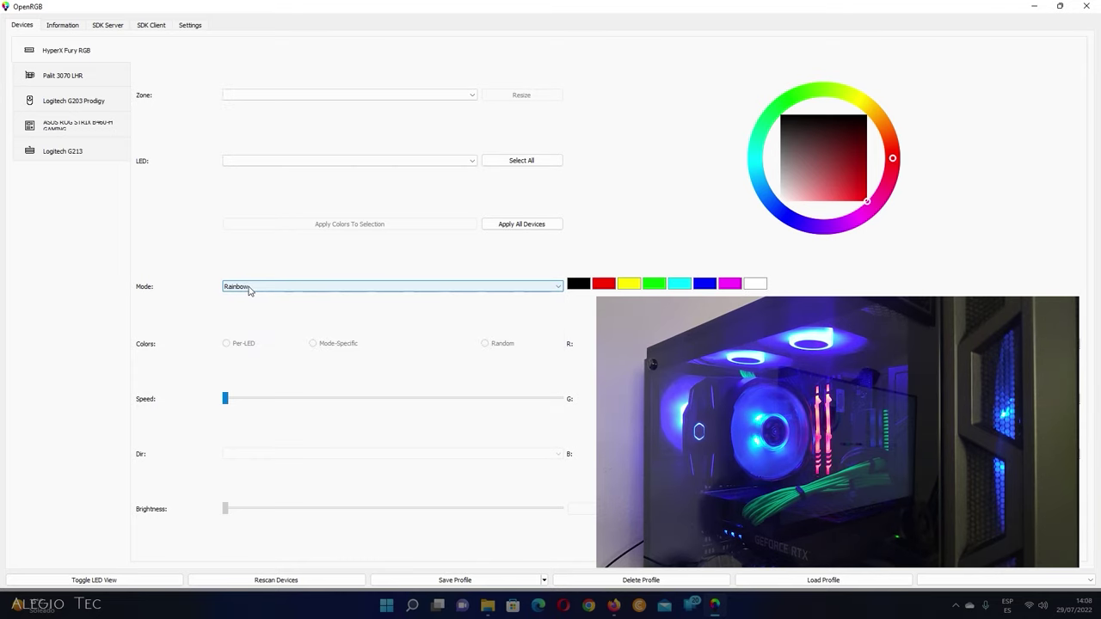
click(249, 288)
click(243, 319)
click(249, 291)
click(245, 333)
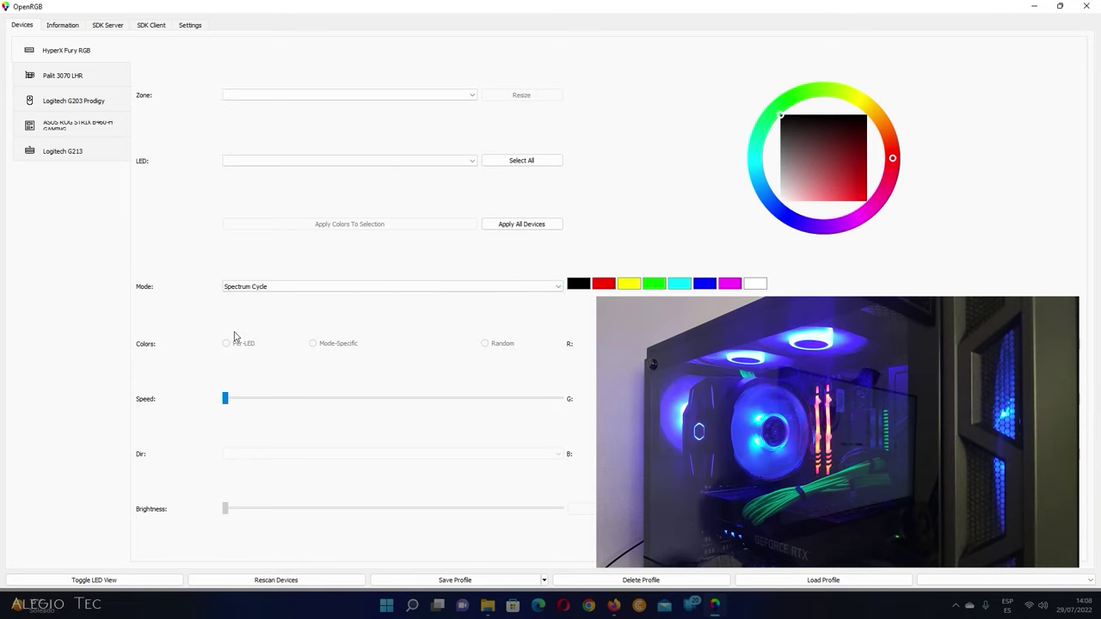
Return the HyperX Fury RGB memory to Direct mode and try yellow, blue and magenta on the entire device
click(238, 289)
click(237, 296)
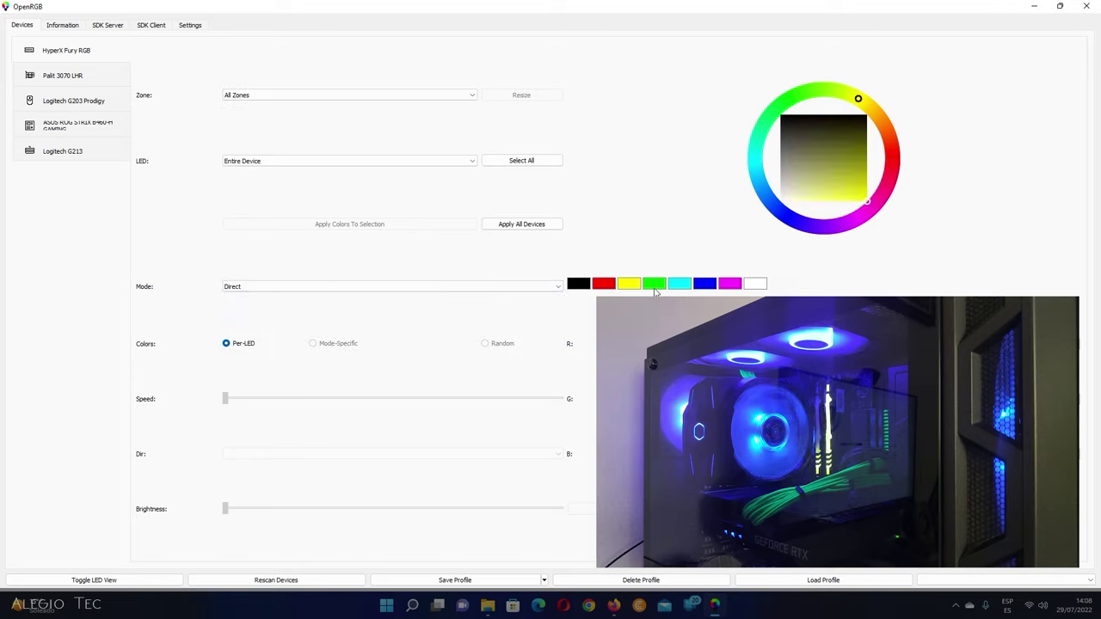
click(704, 284)
click(730, 284)
click(271, 95)
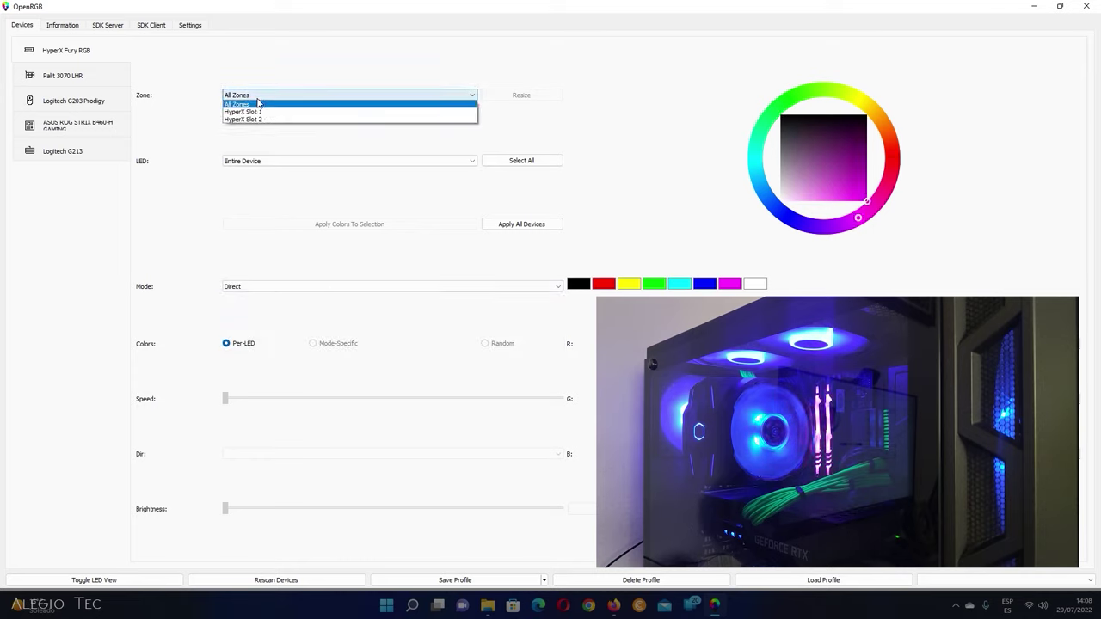
click(271, 100)
click(325, 290)
click(335, 266)
Colour HyperX Slot 1, LED 1 red and HyperX Slot 1, LED 2 yellow
click(275, 161)
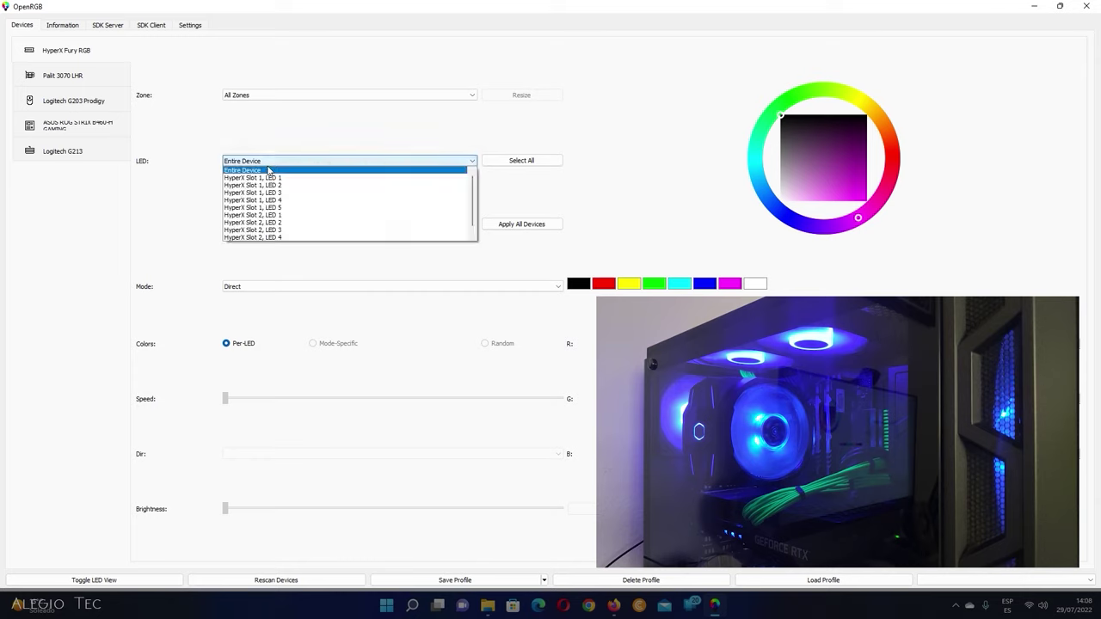
click(271, 178)
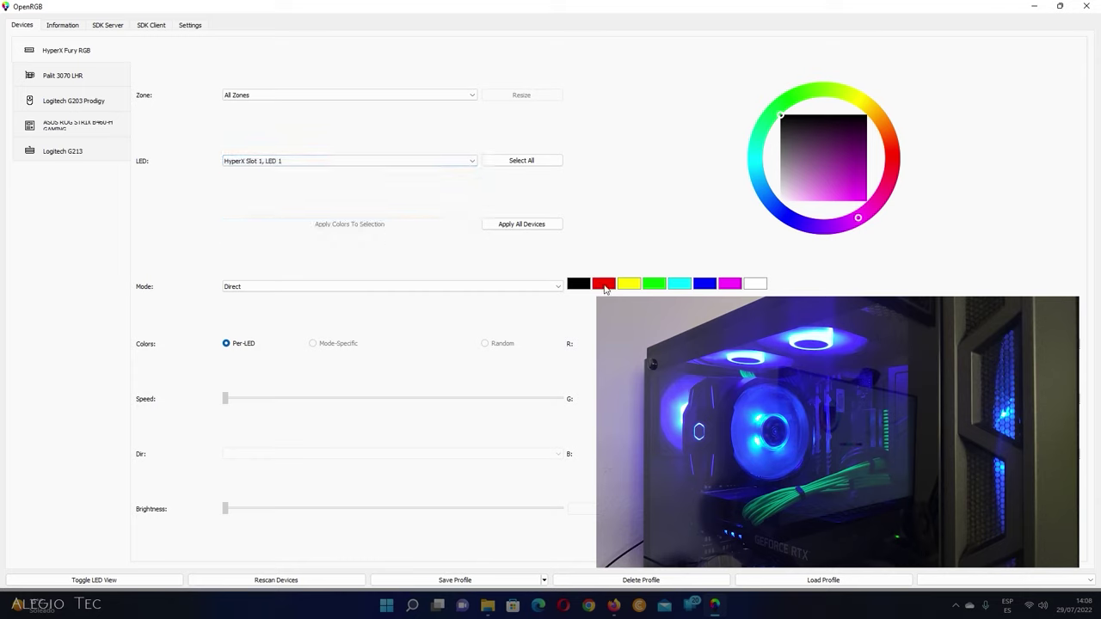
click(604, 284)
click(332, 163)
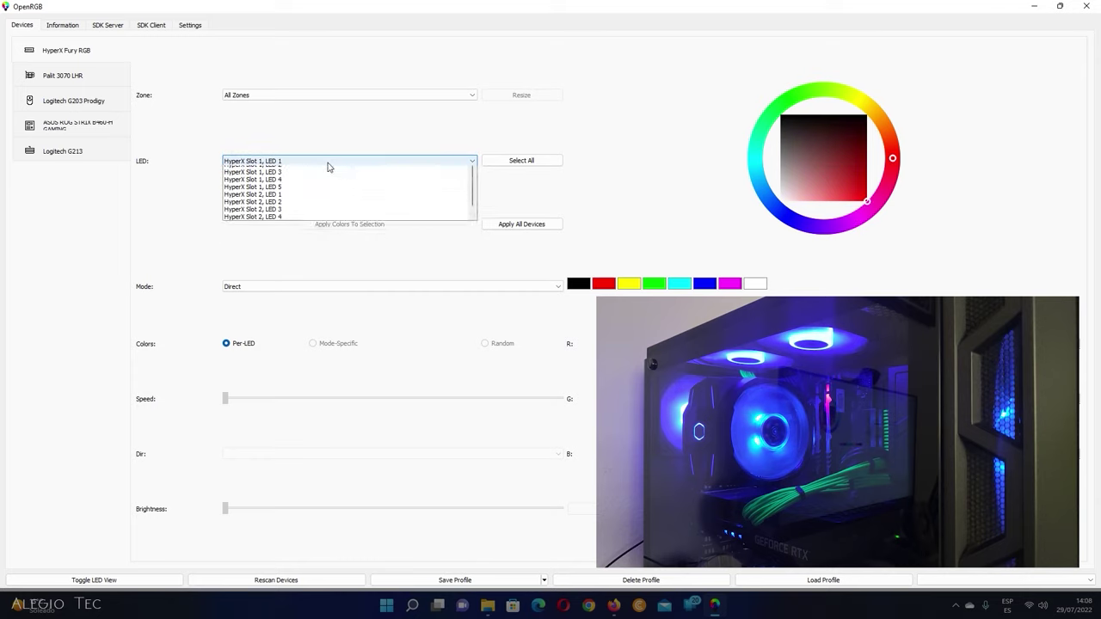
click(314, 186)
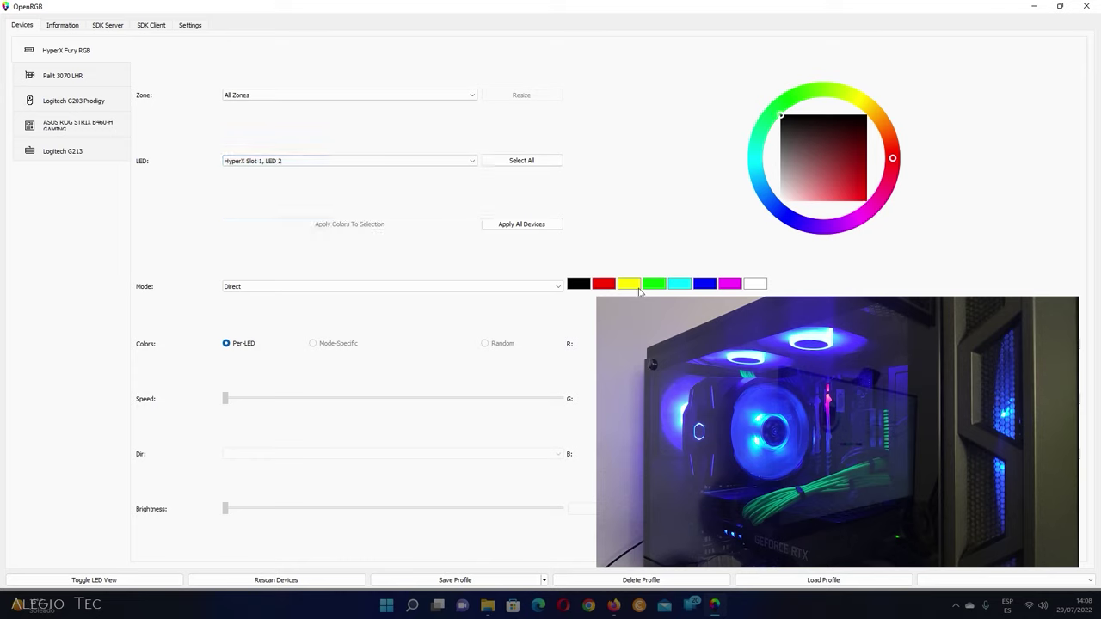
click(629, 285)
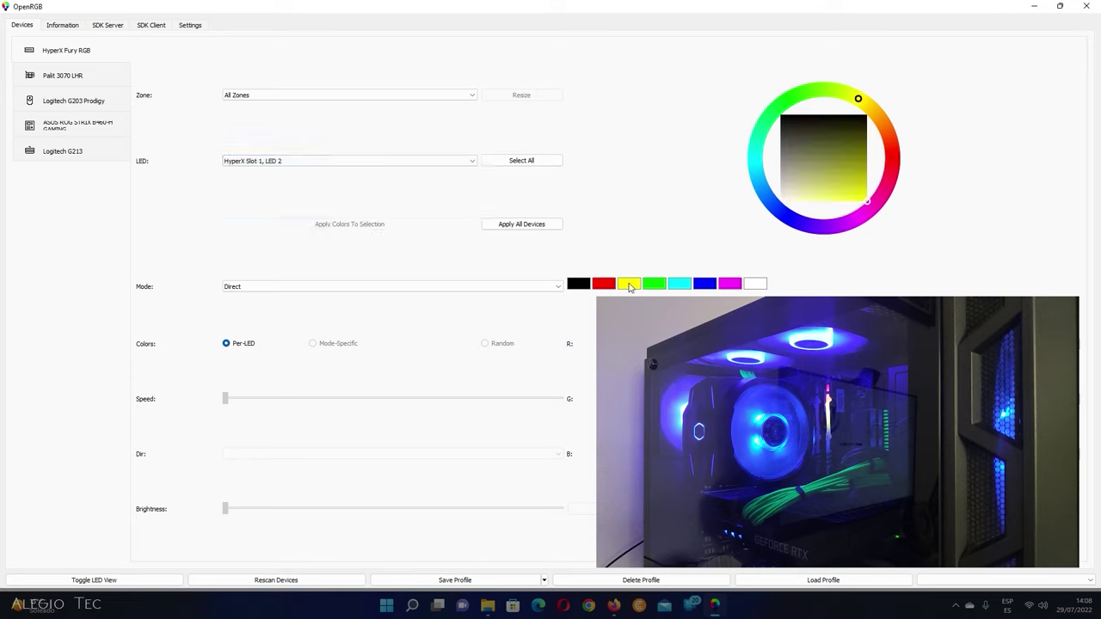
Colour HyperX Slot 1, LED 3 green and HyperX Slot 1, LED 4 cyan
click(315, 163)
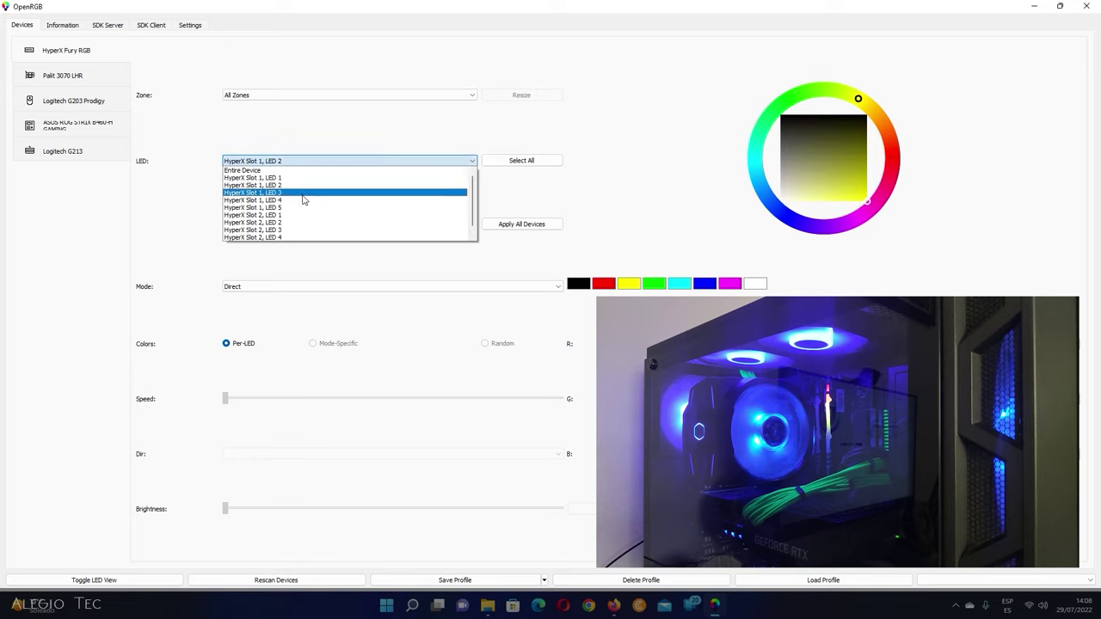
click(306, 192)
click(654, 284)
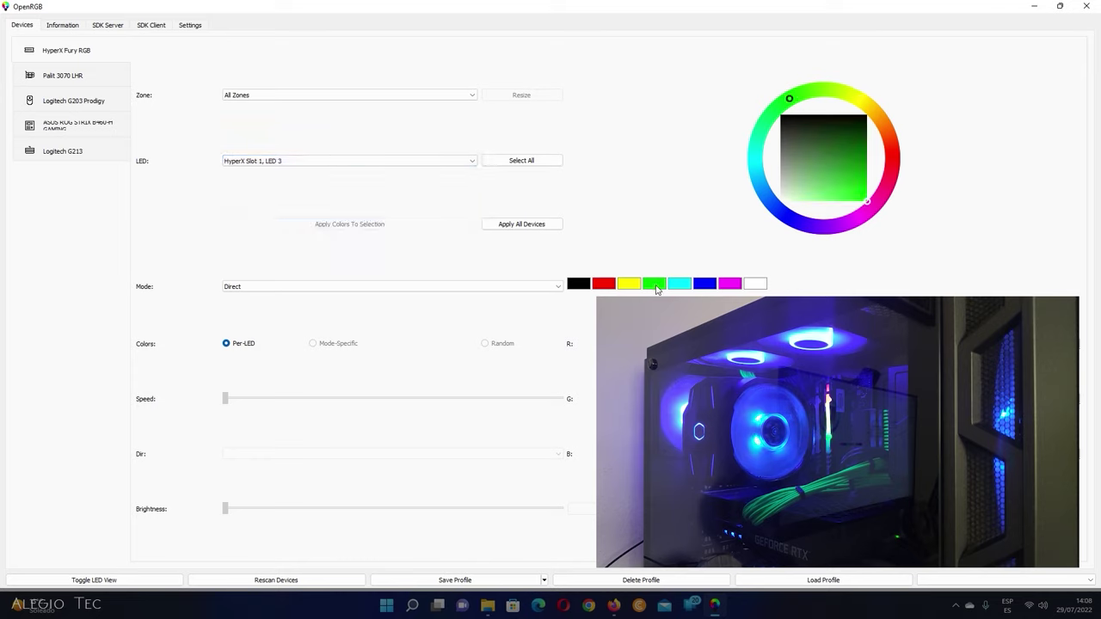
click(347, 163)
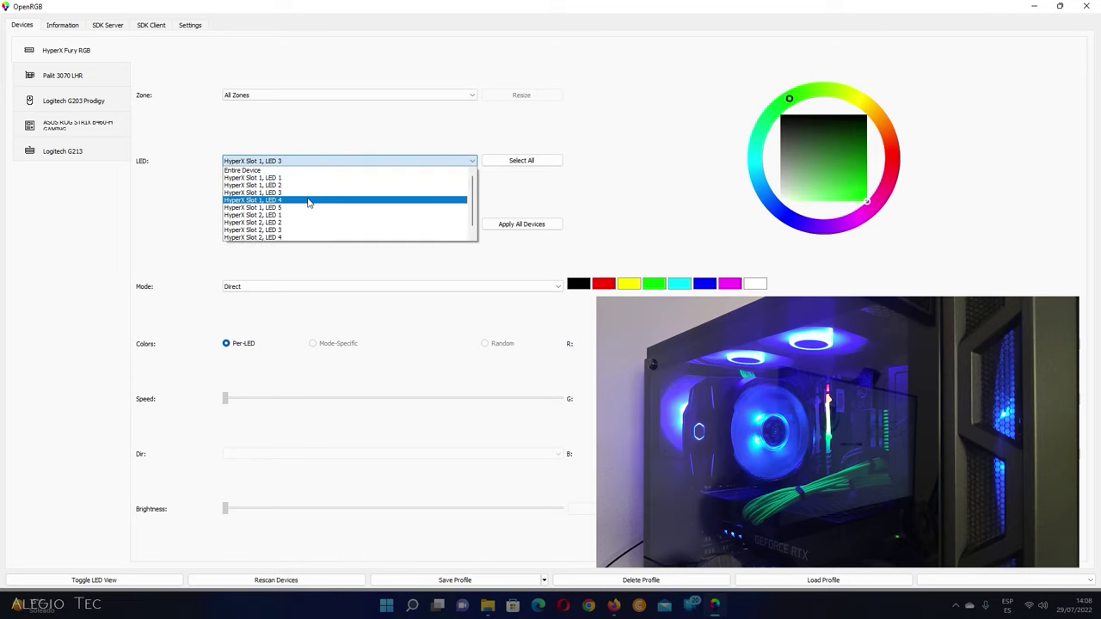
click(310, 202)
click(681, 288)
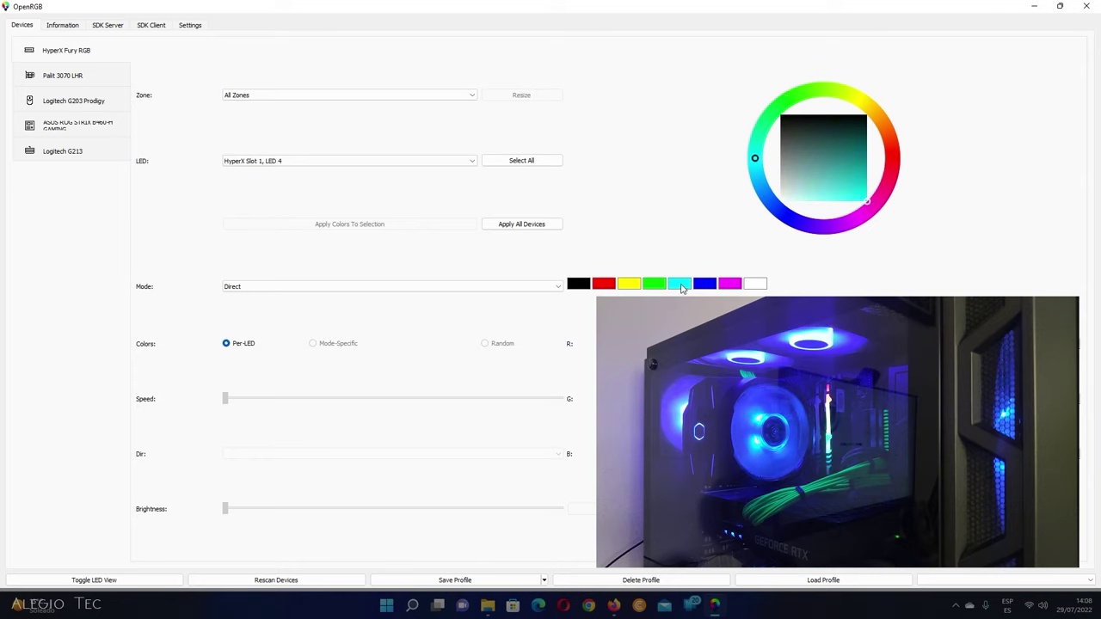
Colour HyperX Slot 1, LED 5 blue and HyperX Slot 2, LED 1 magenta
click(258, 164)
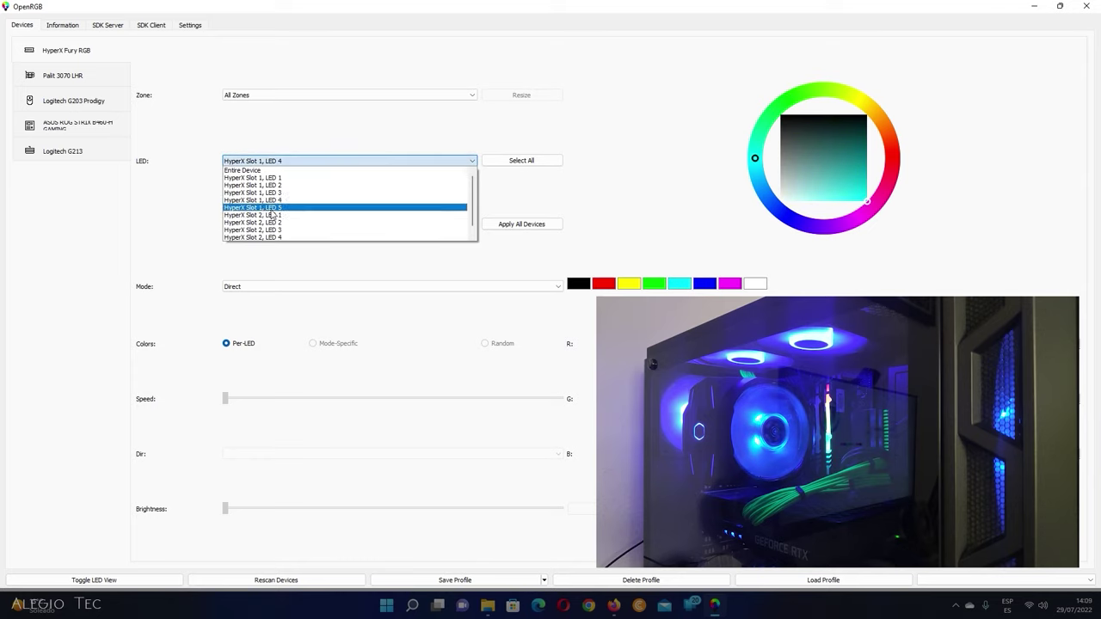
click(274, 208)
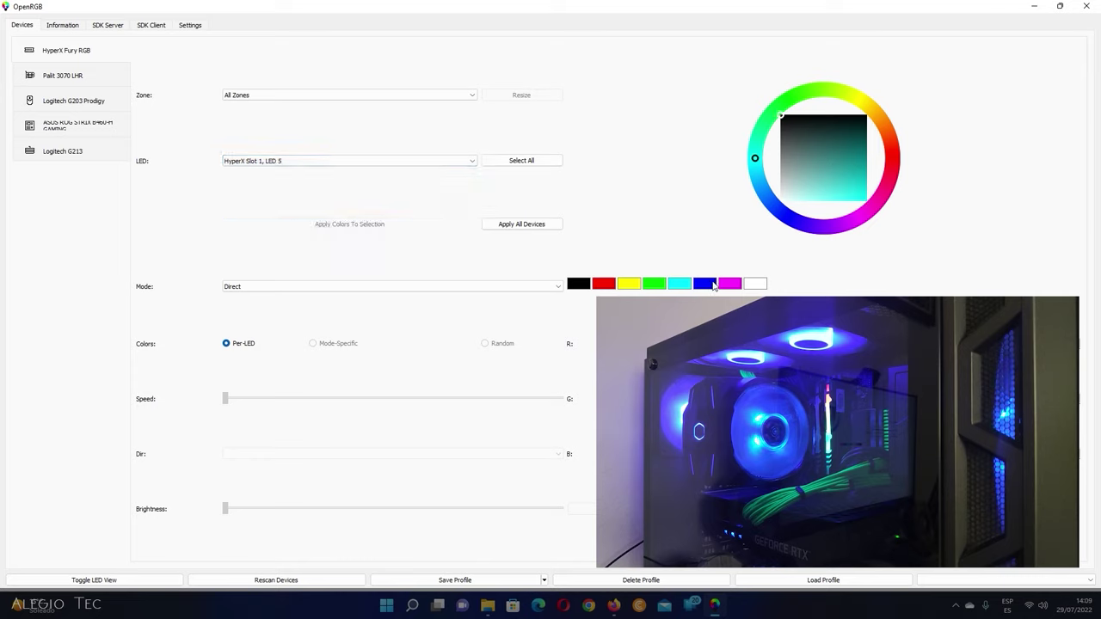
click(712, 285)
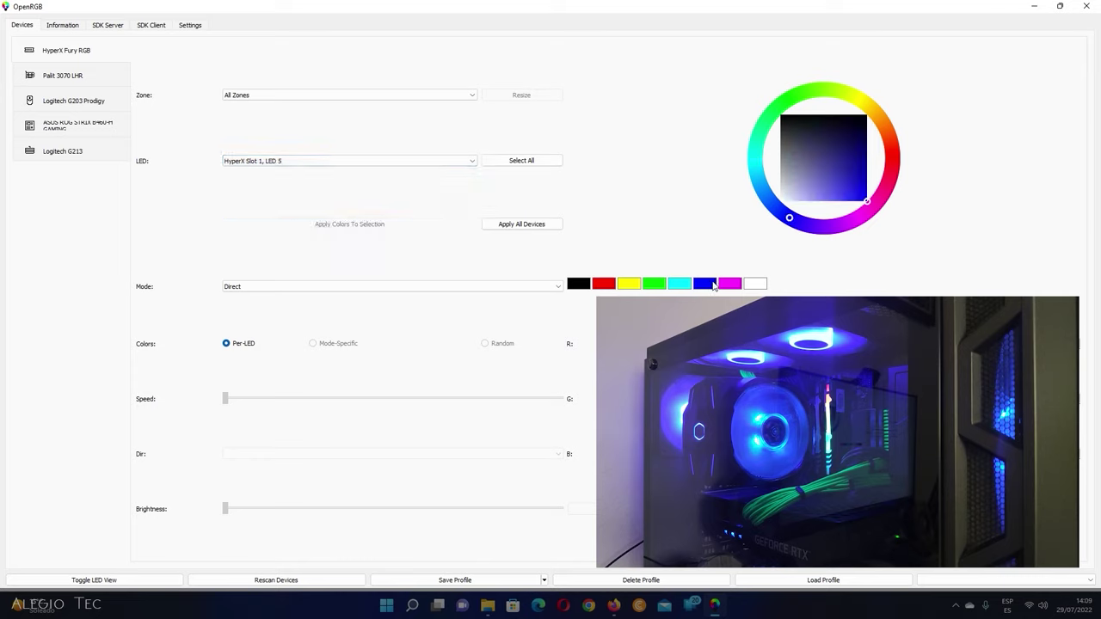
click(277, 161)
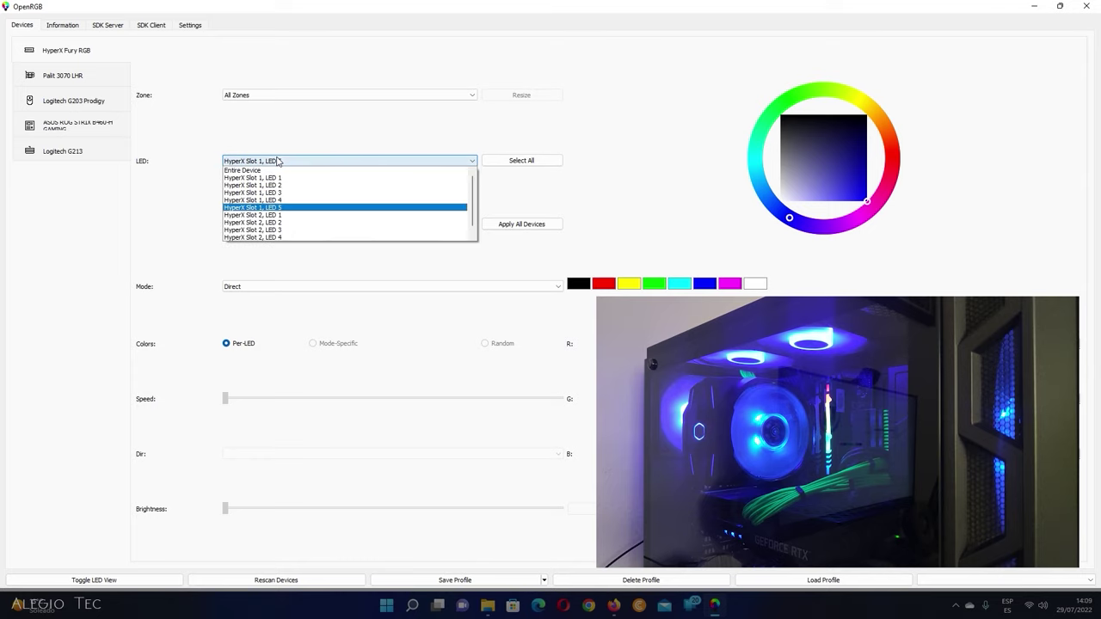
click(284, 215)
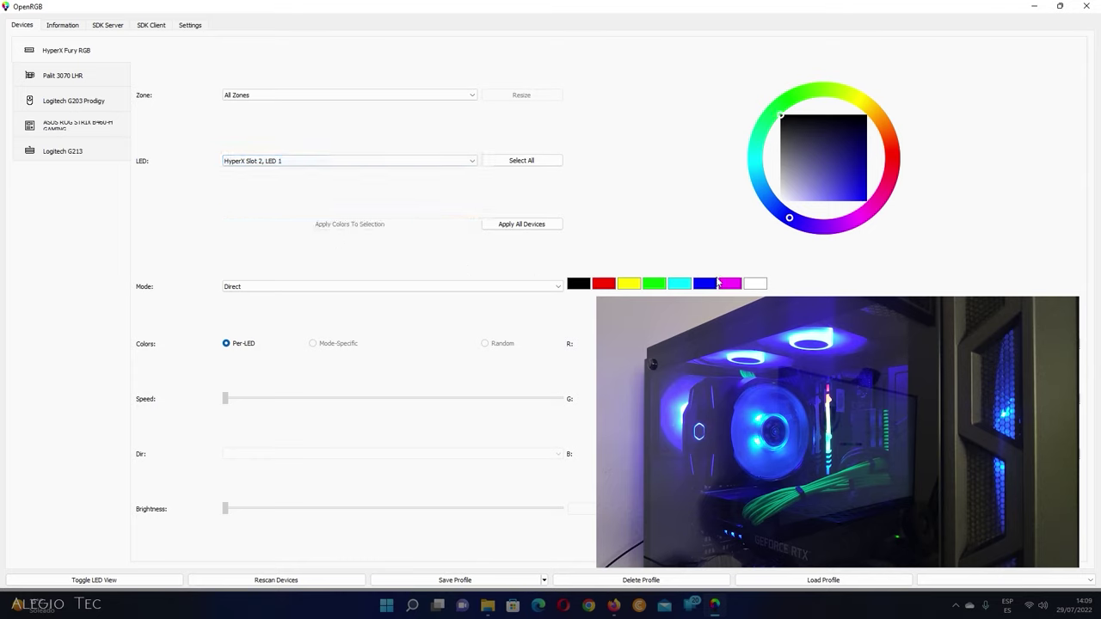
click(735, 285)
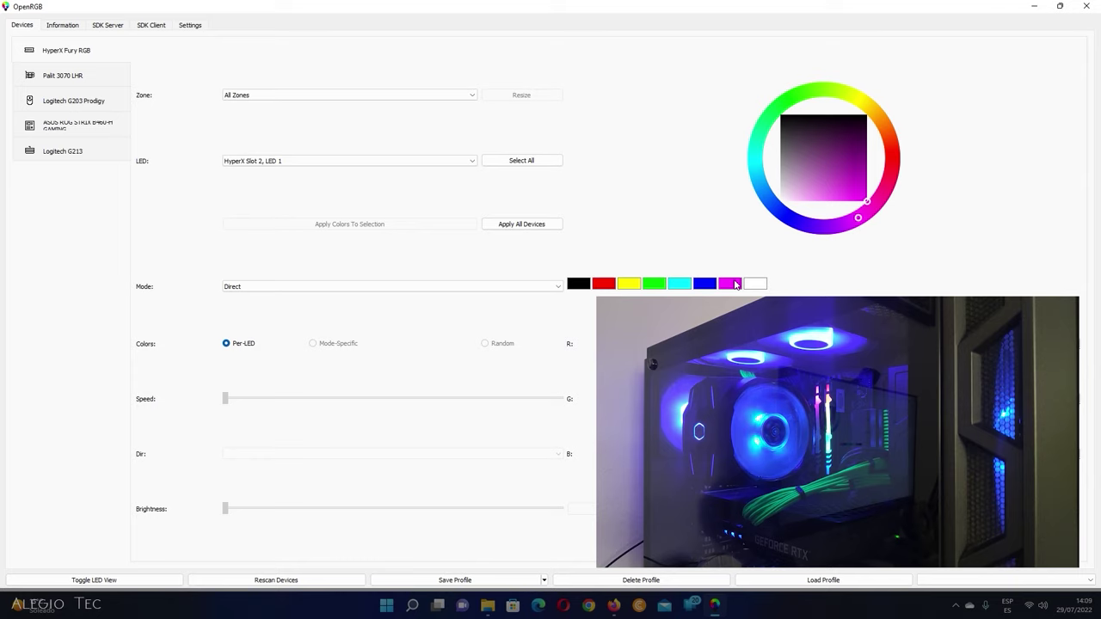
Choose HyperX Slot 2, LED 2 and mix a custom colour on the colour wheel, going from orange to light blue
click(295, 163)
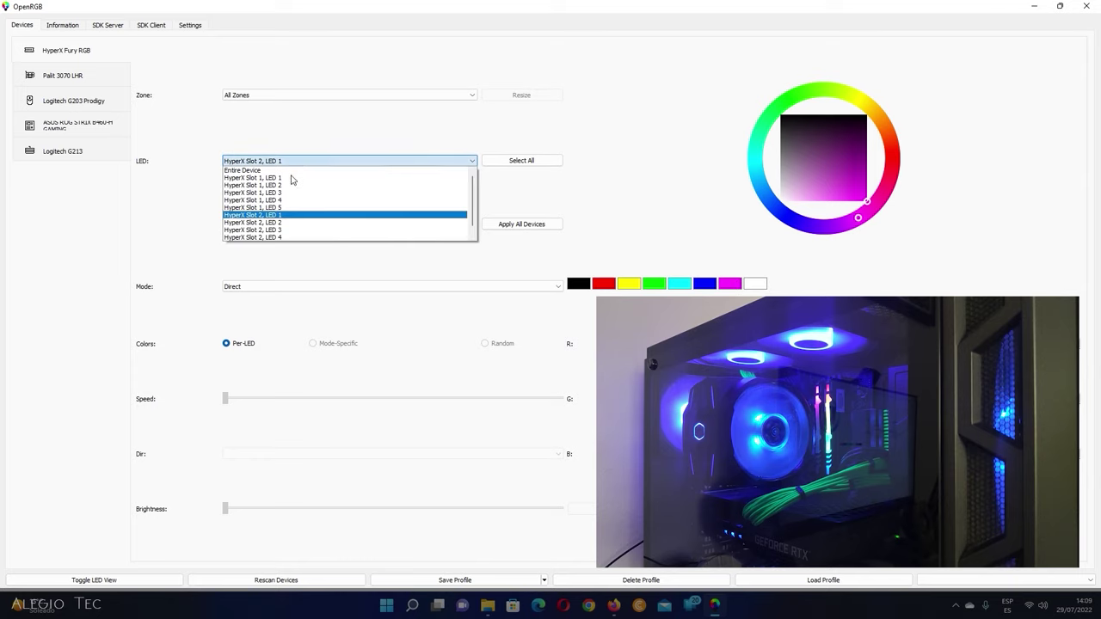
click(272, 222)
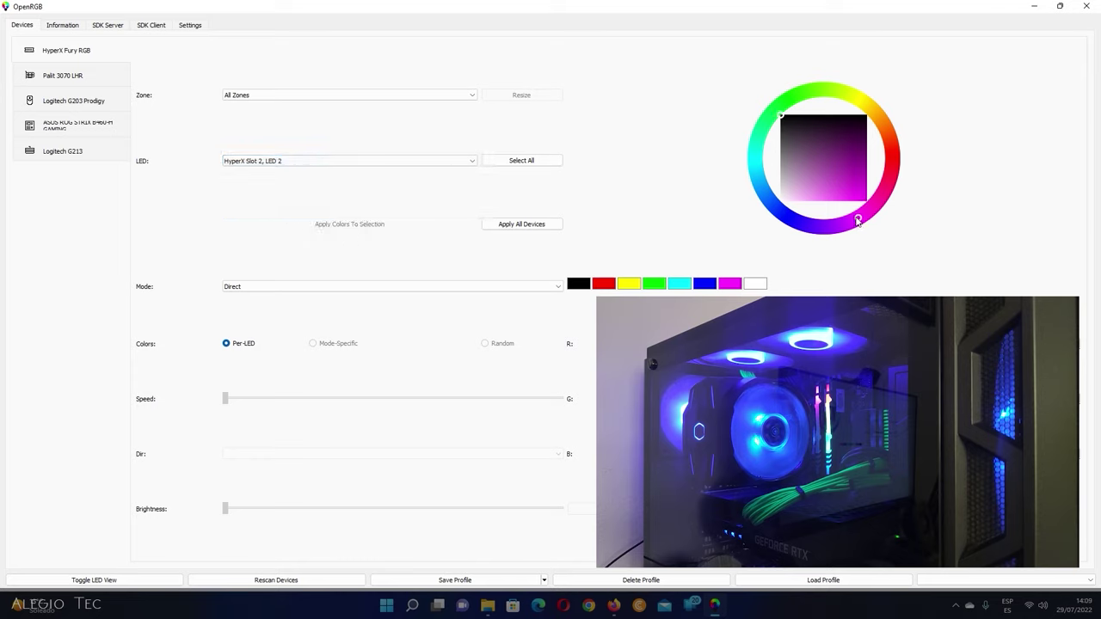
click(883, 128)
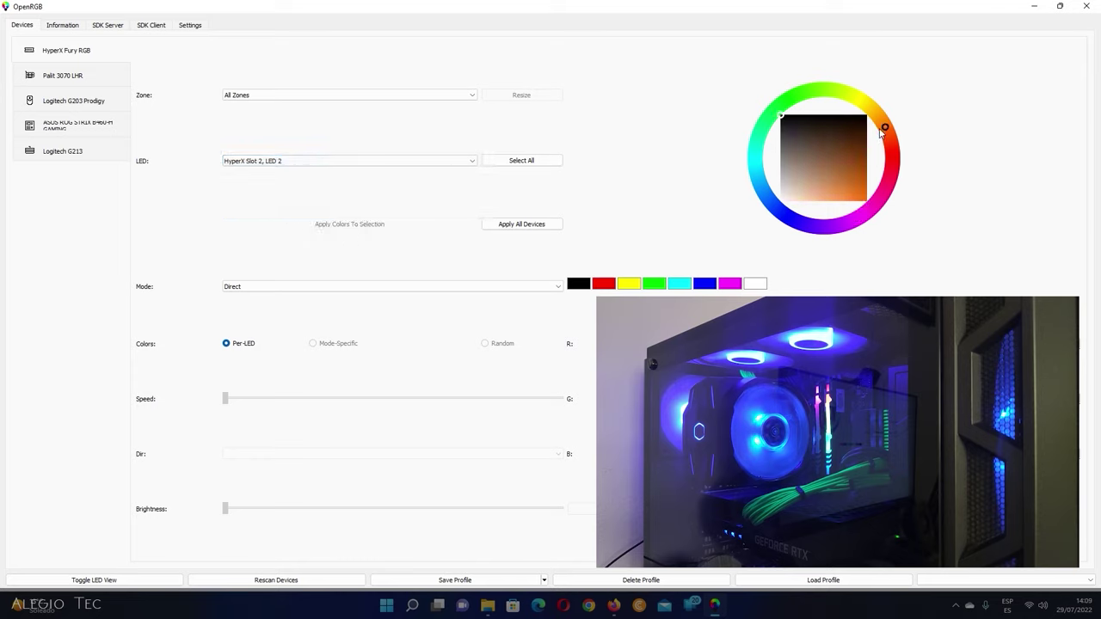
click(819, 159)
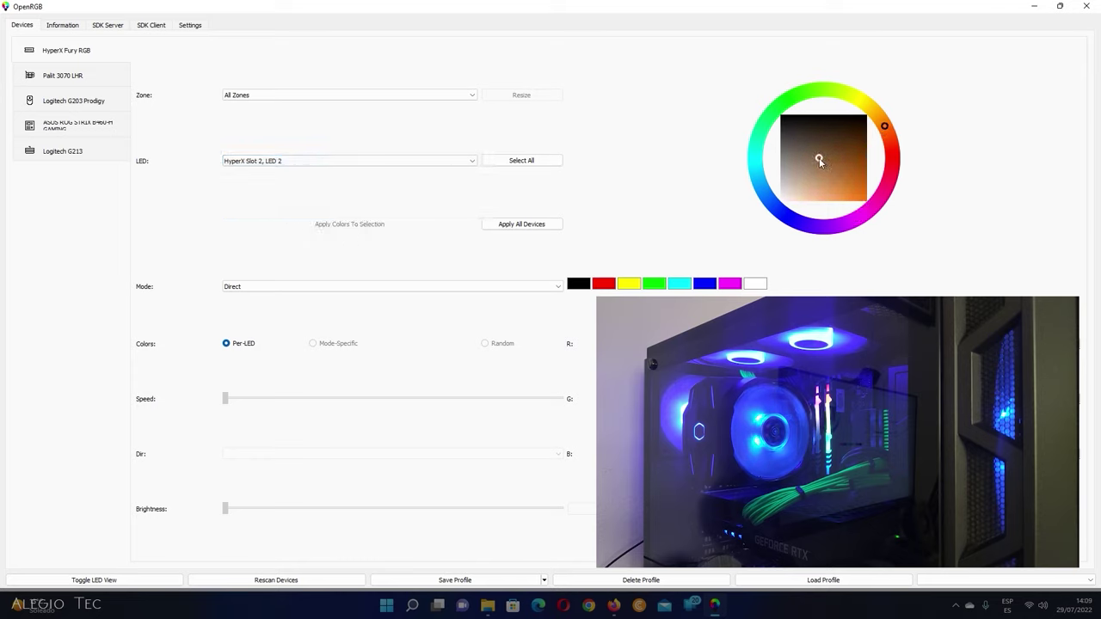
click(841, 204)
mouse_move(880, 135)
mouse_down()
mouse_move(821, 98)
mouse_move(745, 168)
mouse_up()
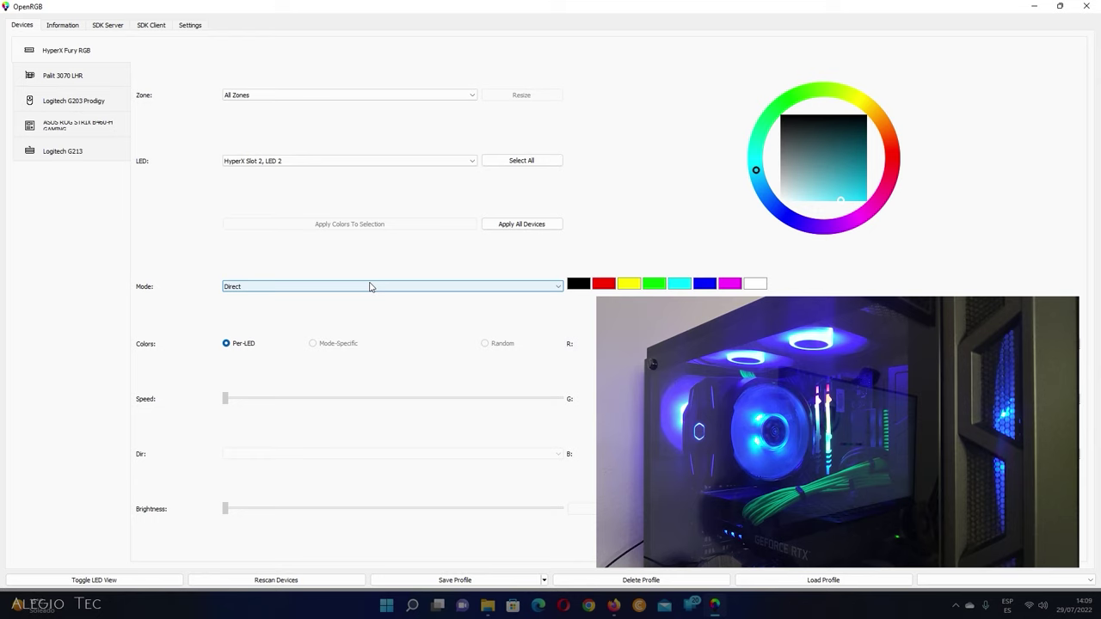
Apply green to all connected devices, followed by blue
click(654, 288)
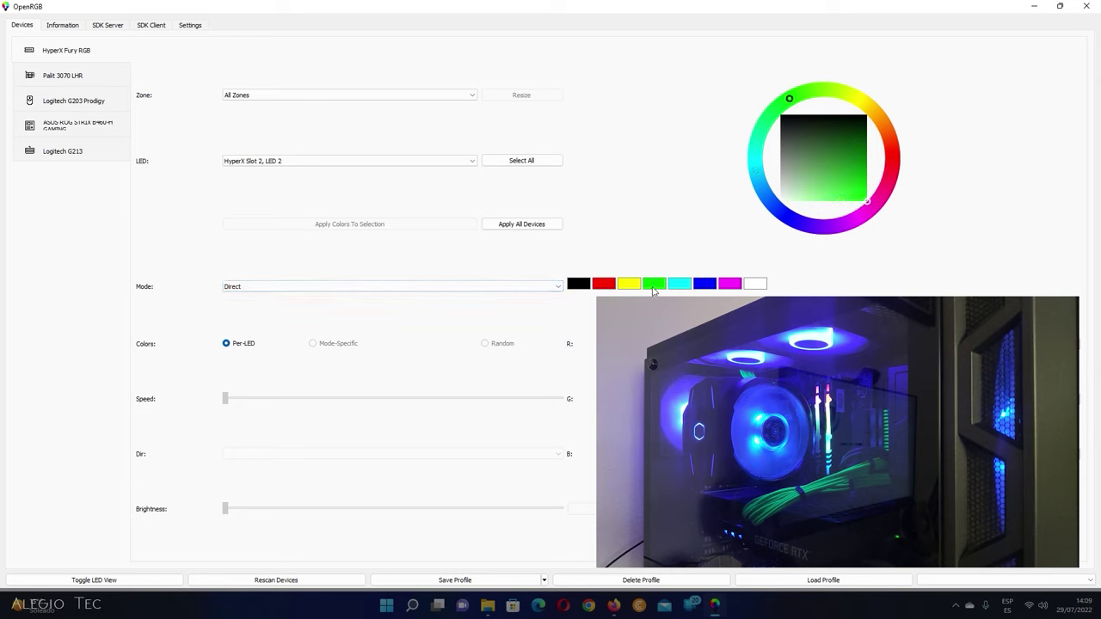
click(496, 225)
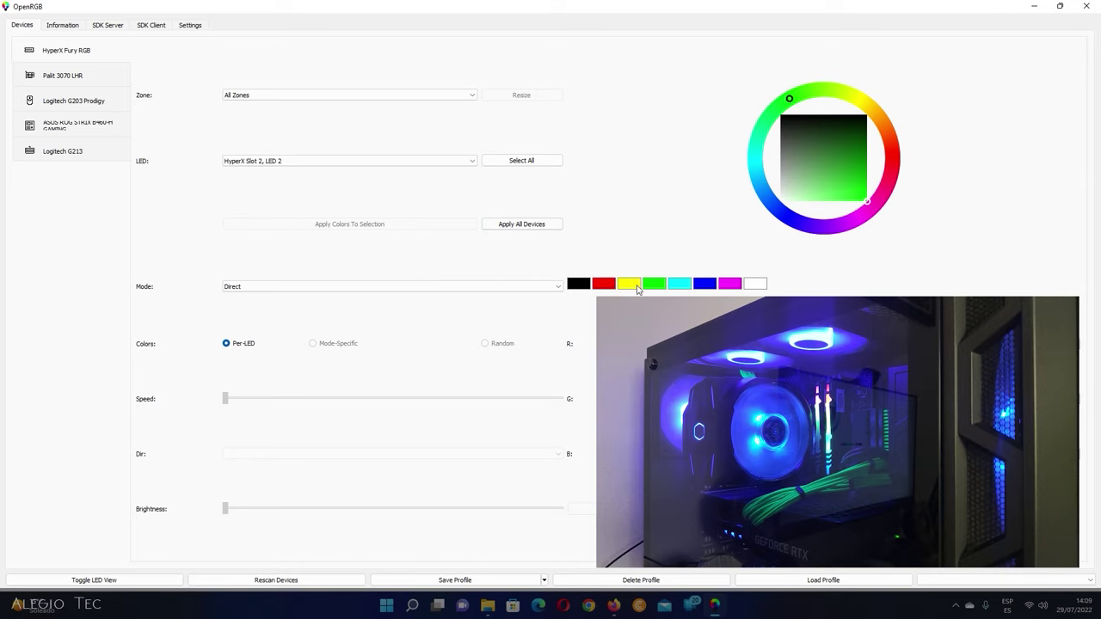
click(520, 225)
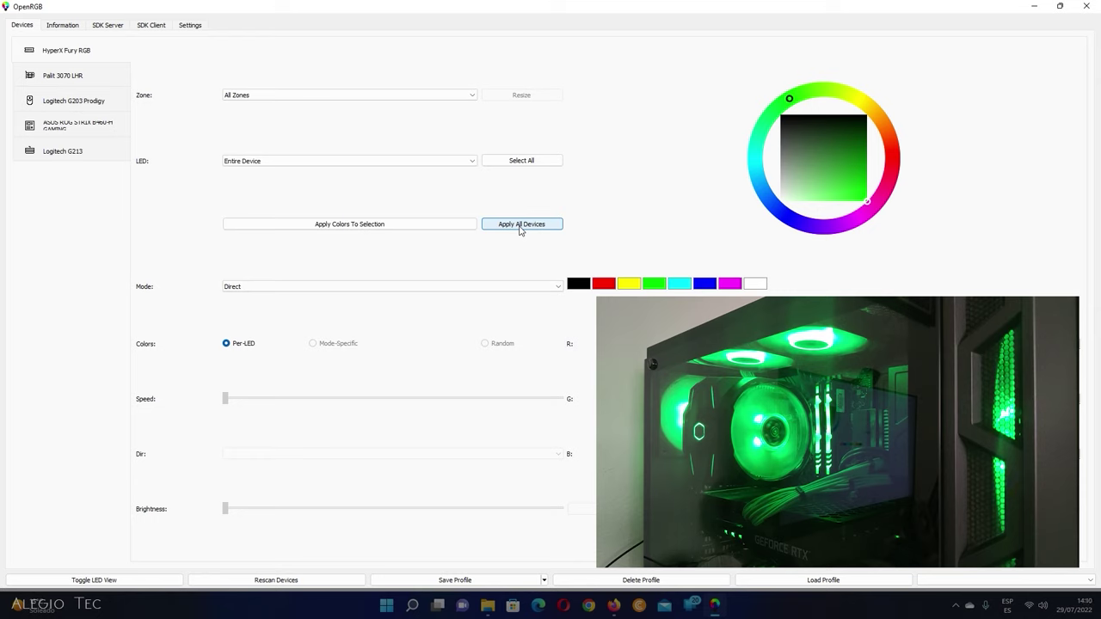
click(701, 284)
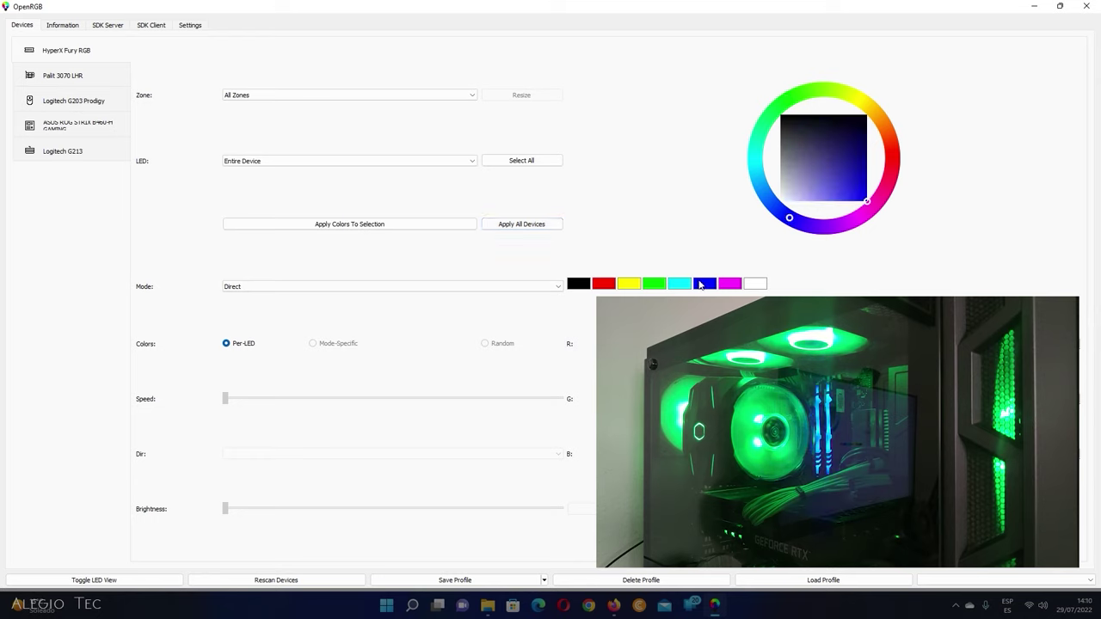
click(532, 228)
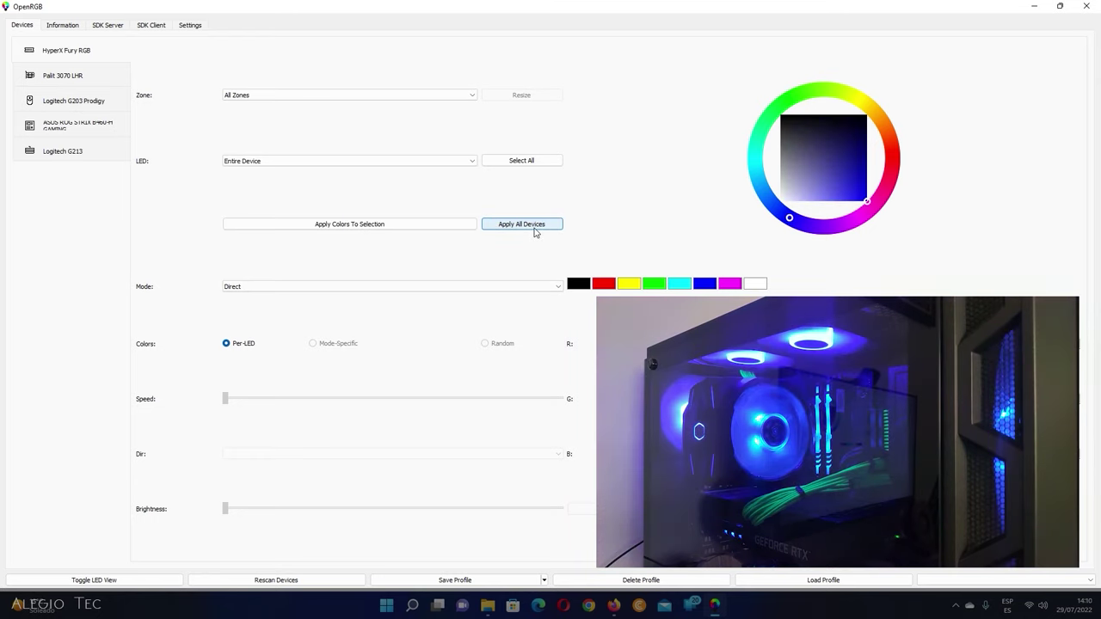
Colour the whole HyperX Slot 1 zone yellow and move on to the other memory slot
click(360, 162)
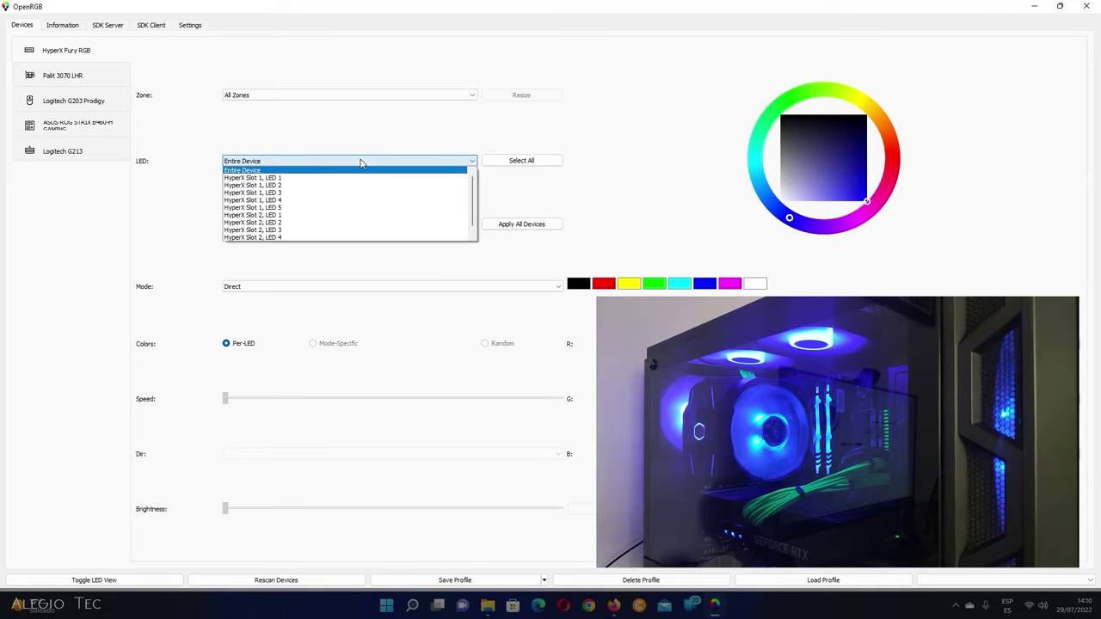
click(307, 97)
click(288, 110)
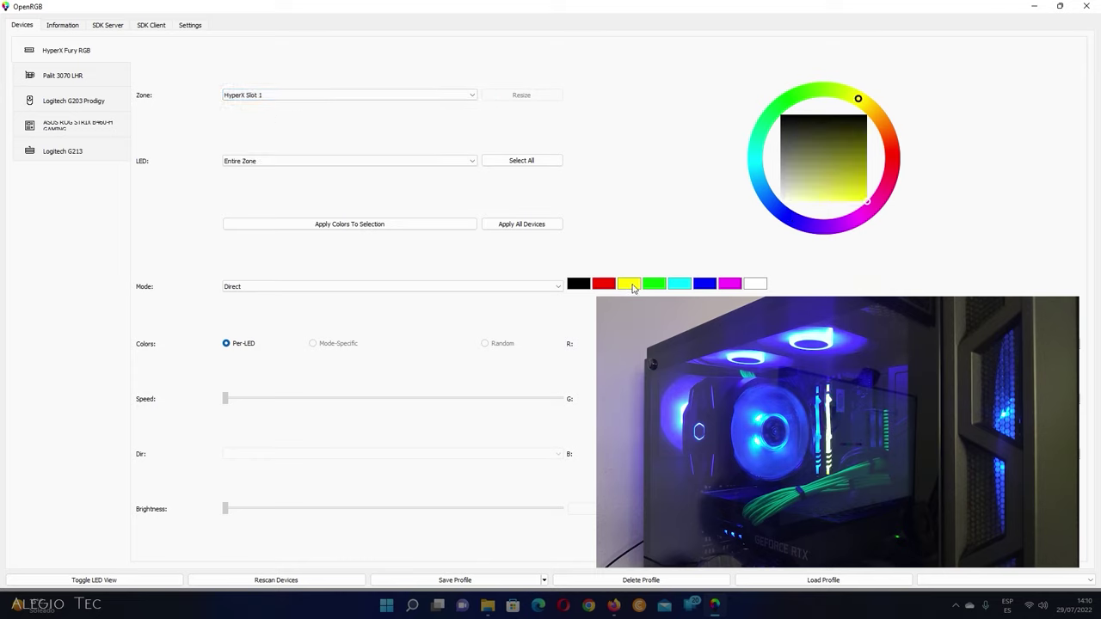
key(Down)
Try the Strobe mode on the Palit 3070 LHR graphics card and return it to Direct
click(75, 76)
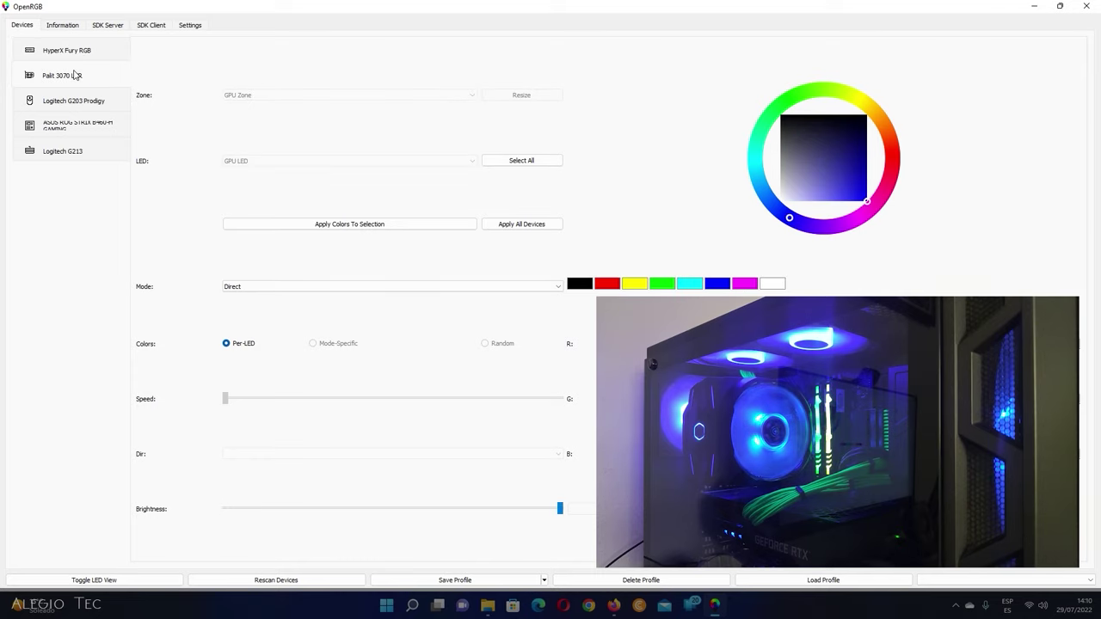
click(258, 287)
scroll(241, 301, up, 3)
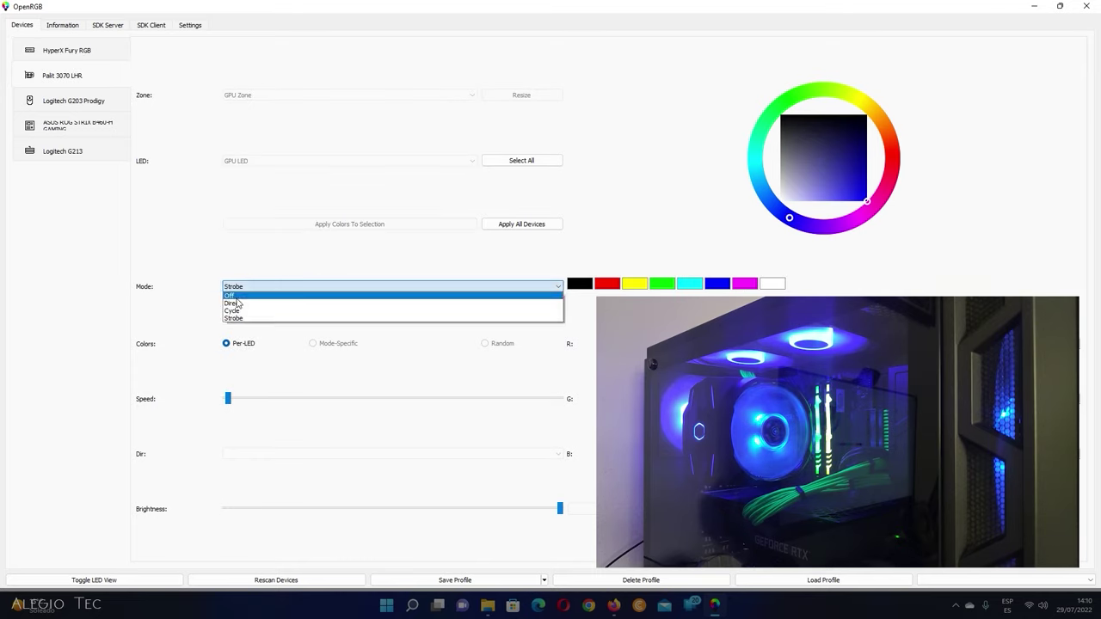
click(241, 289)
scroll(313, 293, up, 1)
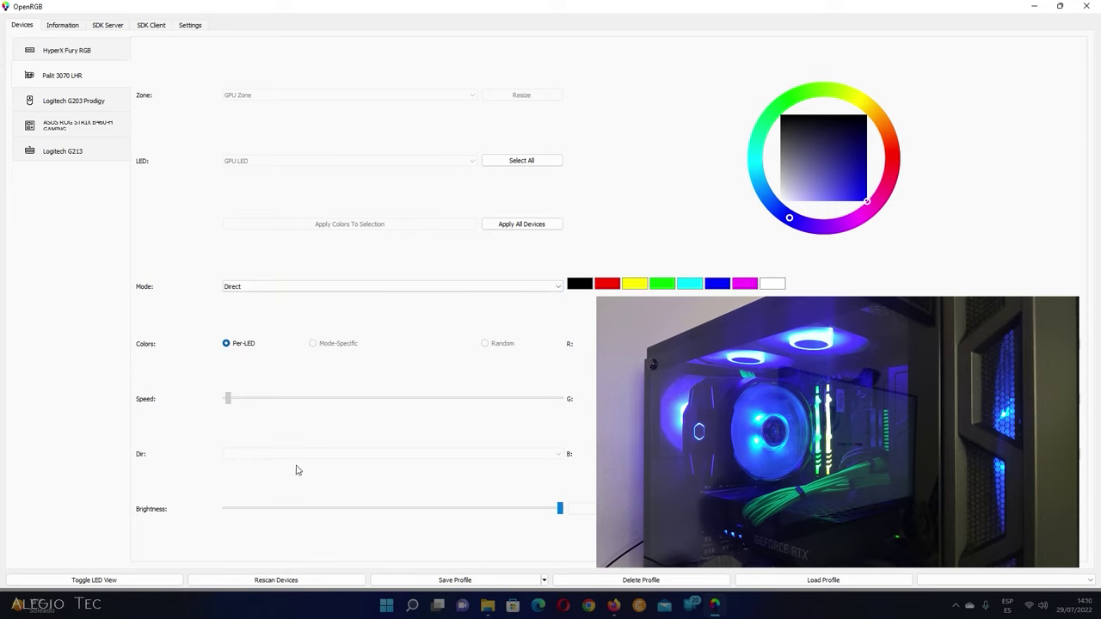
Colour the Aura Mainboard zone of the ASUS ROG STRIX motherboard magenta
click(77, 125)
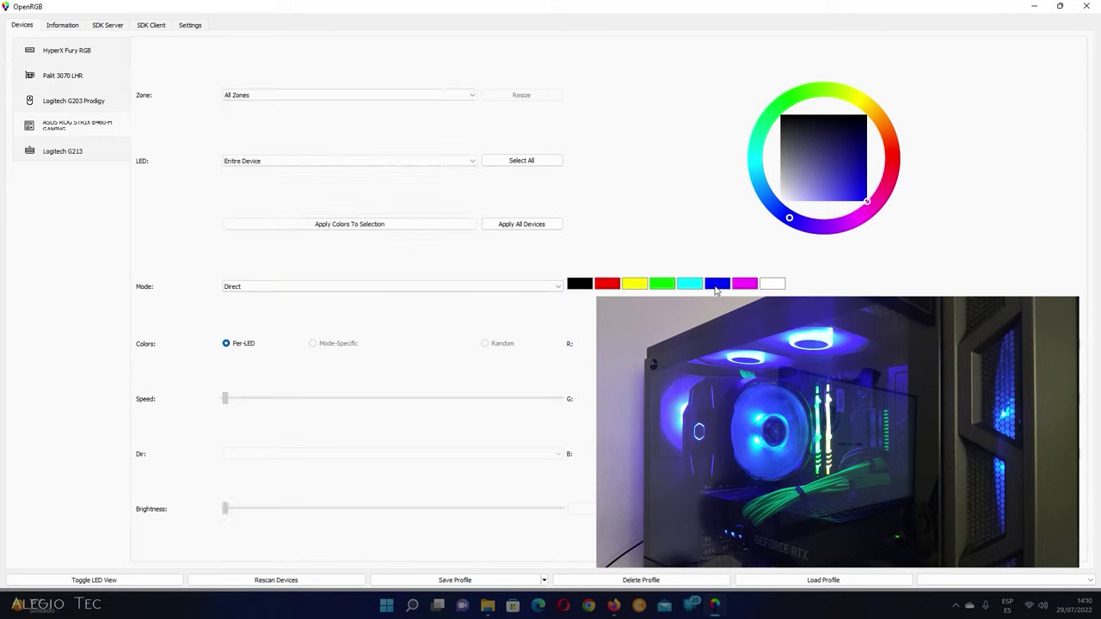
click(306, 96)
click(250, 112)
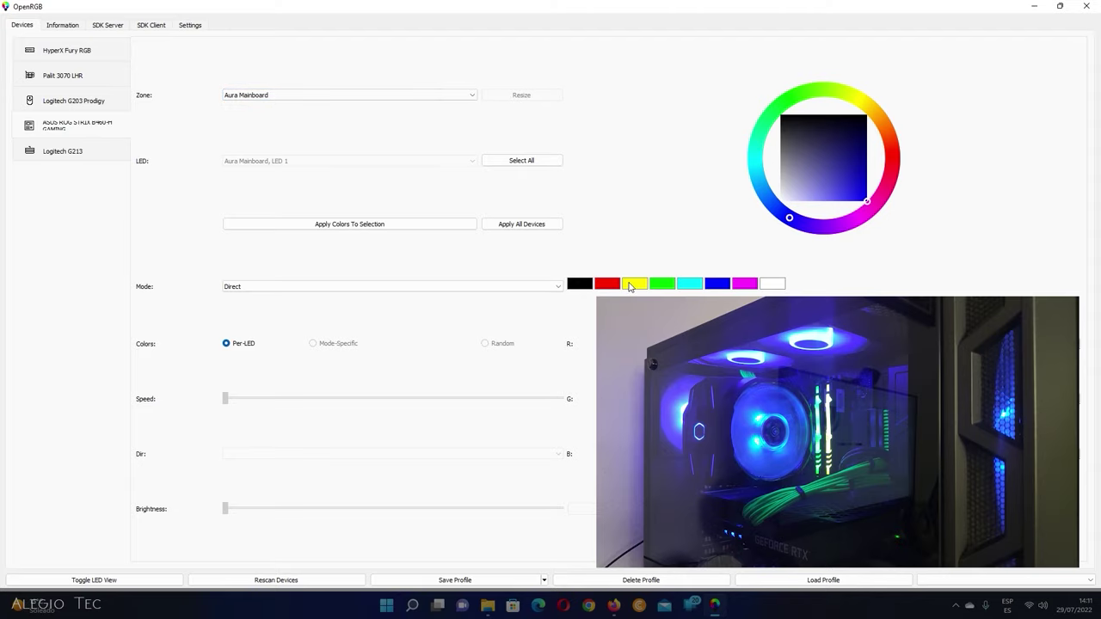
click(745, 284)
Switch the motherboard's lighting mode to Breathing and on through the effects to Rainbow
click(284, 287)
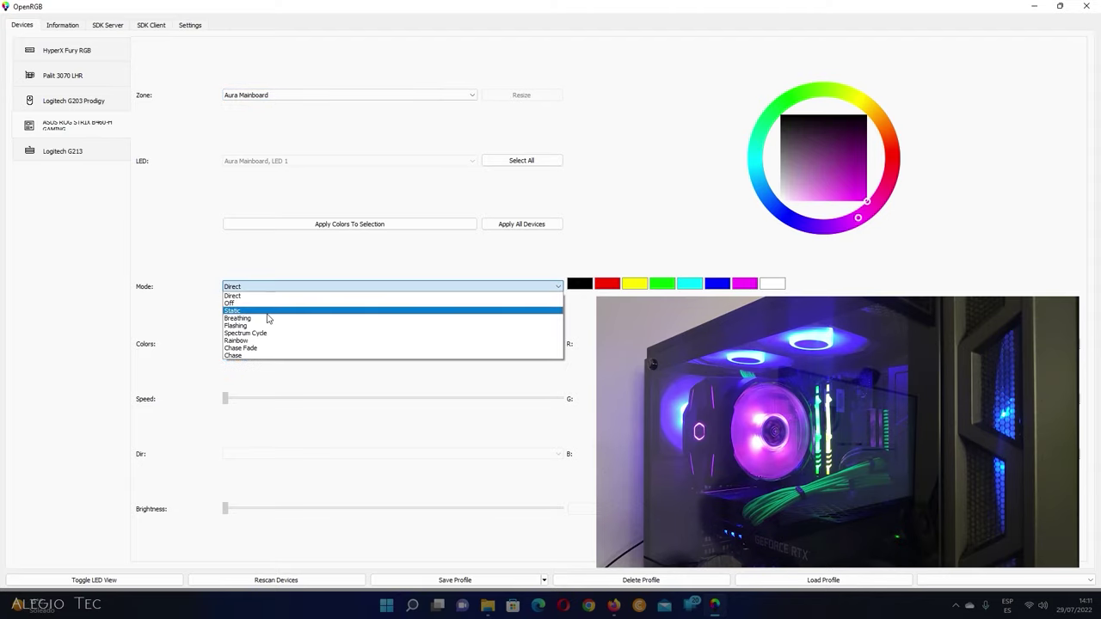
click(262, 318)
scroll(269, 293, down, 3)
Return the motherboard to Direct mode and colour its Aura Mainboard zone blue
click(268, 293)
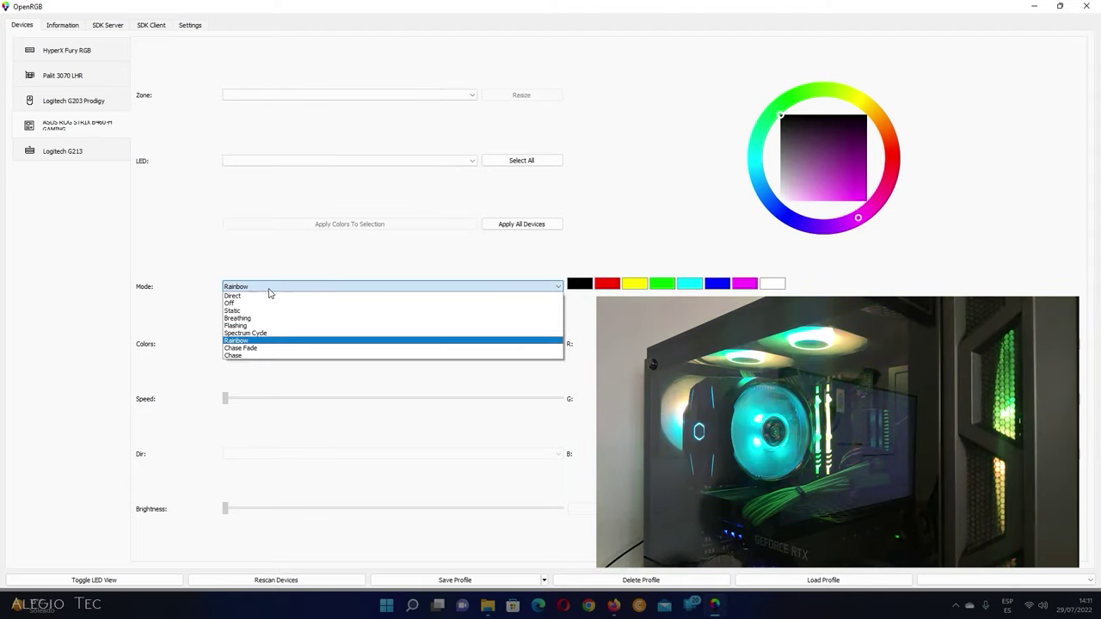
click(270, 298)
click(306, 95)
click(258, 112)
click(698, 288)
click(707, 286)
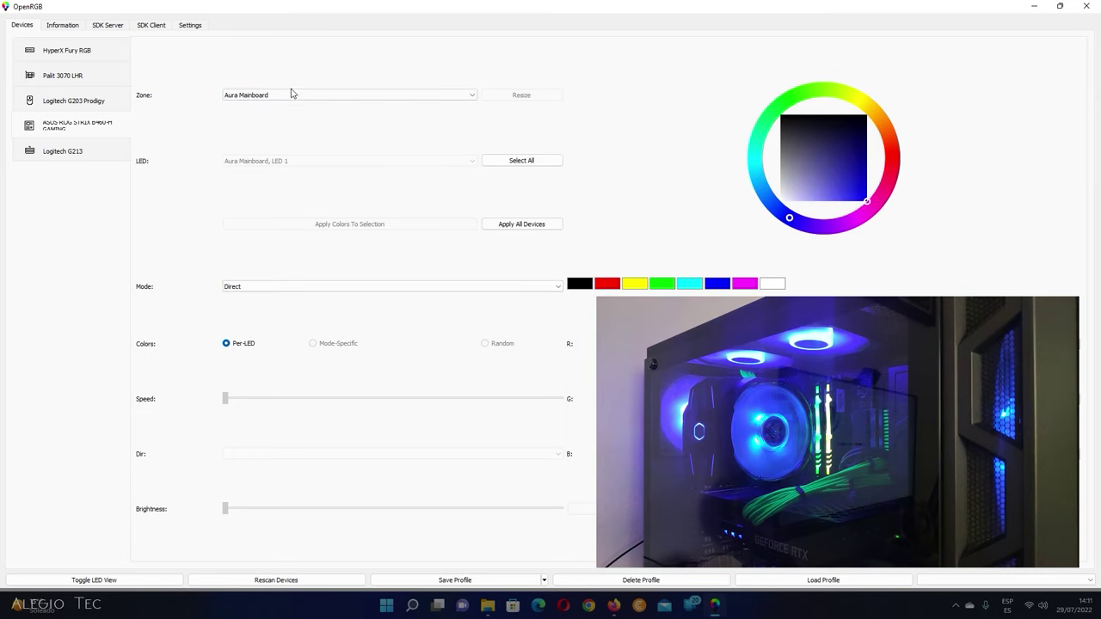
Choose the motherboard's Aura Addressable 1 zone and try red and green on its LED 1
click(290, 94)
click(290, 108)
click(293, 161)
click(292, 178)
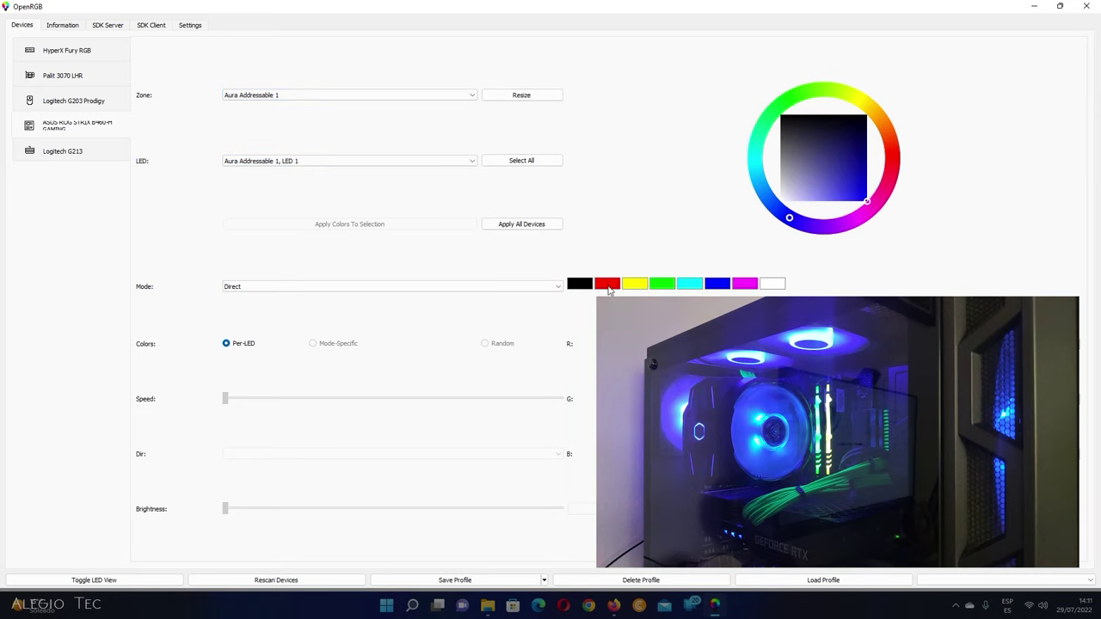
click(608, 284)
click(258, 161)
click(262, 177)
click(662, 284)
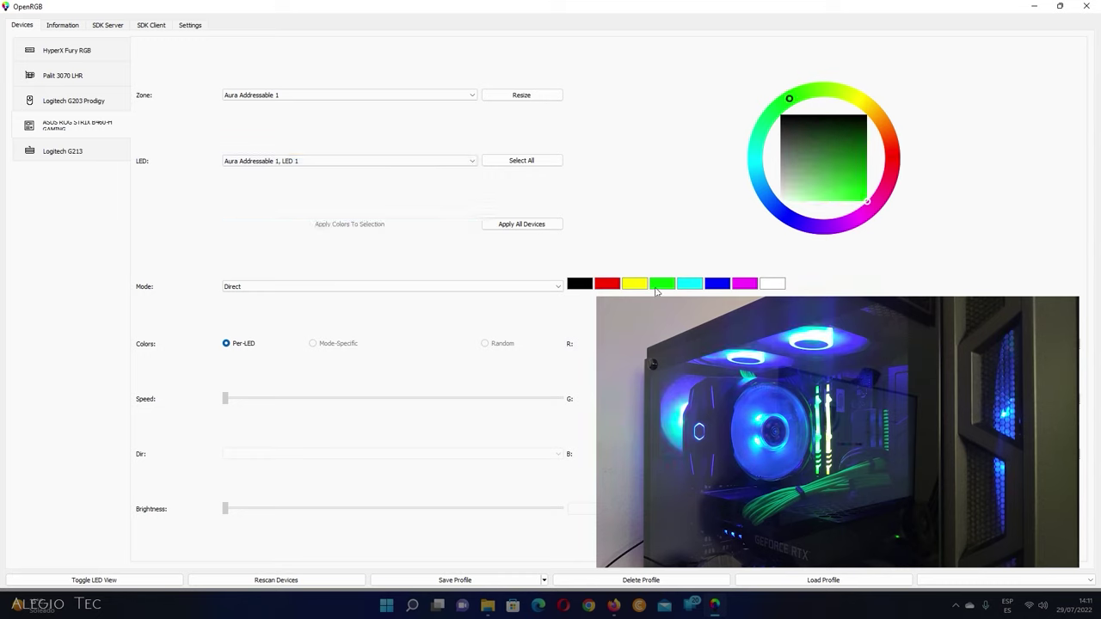
Colour Aura Addressable 1, LED 2 yellow
click(258, 161)
click(262, 177)
click(258, 161)
click(261, 177)
click(635, 284)
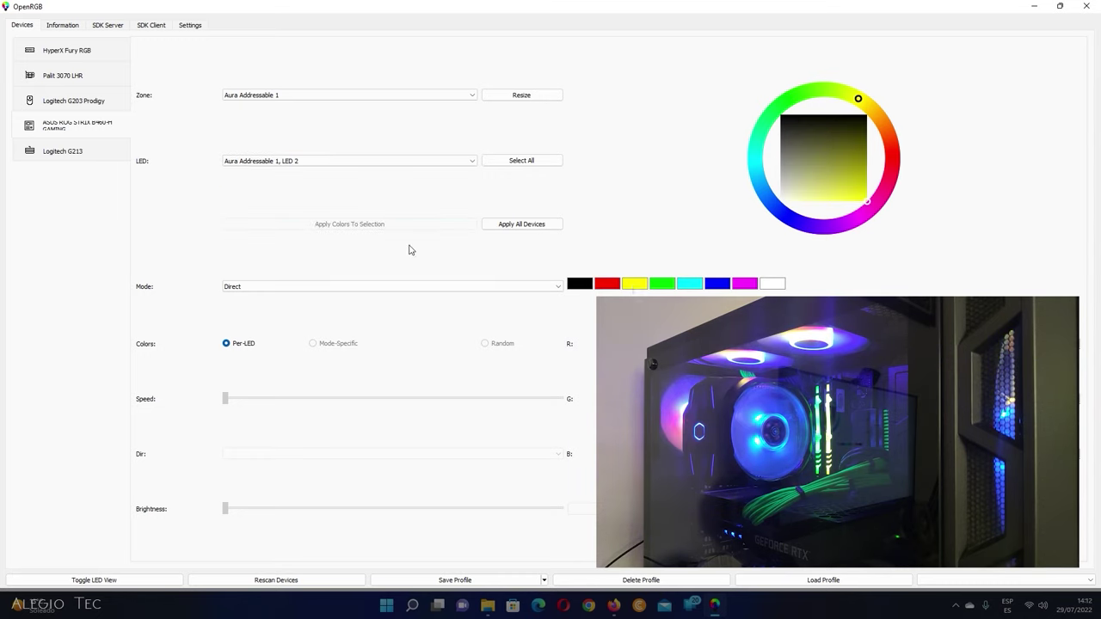
Colour Aura Addressable 1, LED 3 green and Aura Addressable 1, LED 4 cyan
click(258, 160)
click(261, 178)
click(662, 284)
click(258, 161)
click(261, 177)
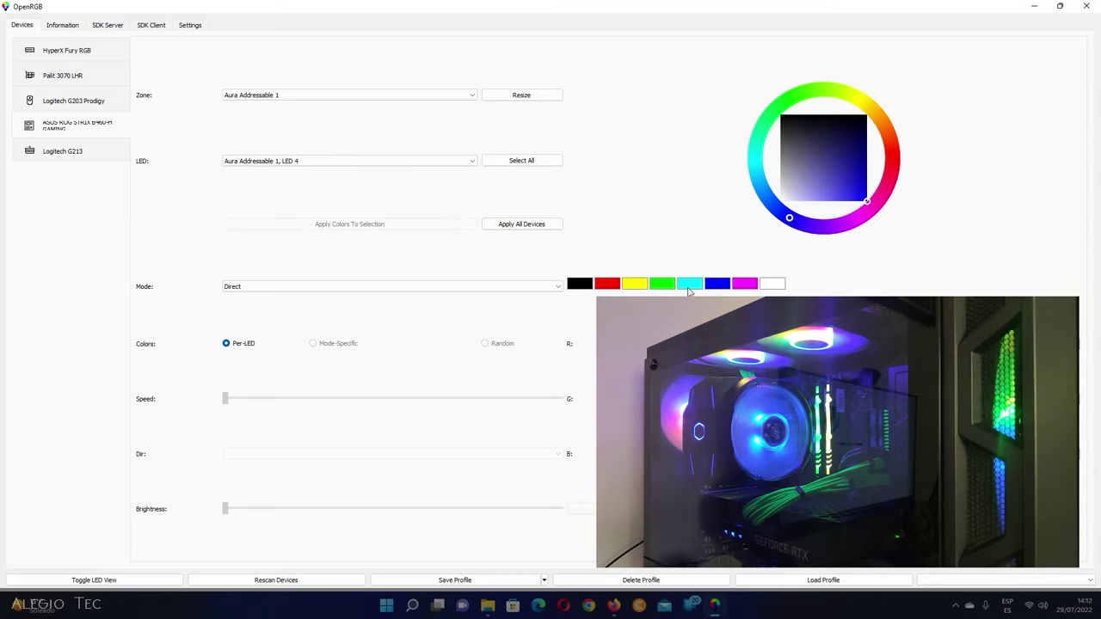
Move on past Aura Addressable 1, LED 5 and colour LED 6 magenta
click(258, 161)
click(262, 177)
click(289, 161)
click(289, 177)
click(754, 289)
Mix a muted orange for Aura Addressable 1, LED 7 on the colour wheel, and replace it with black at a red hue
click(258, 161)
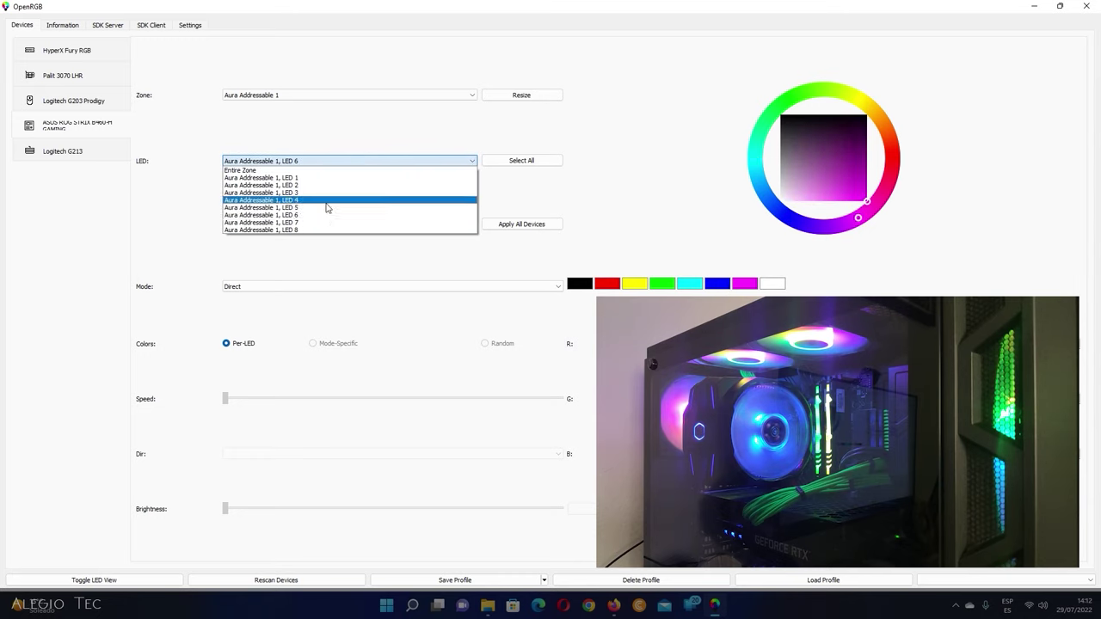
click(325, 203)
click(868, 107)
click(324, 161)
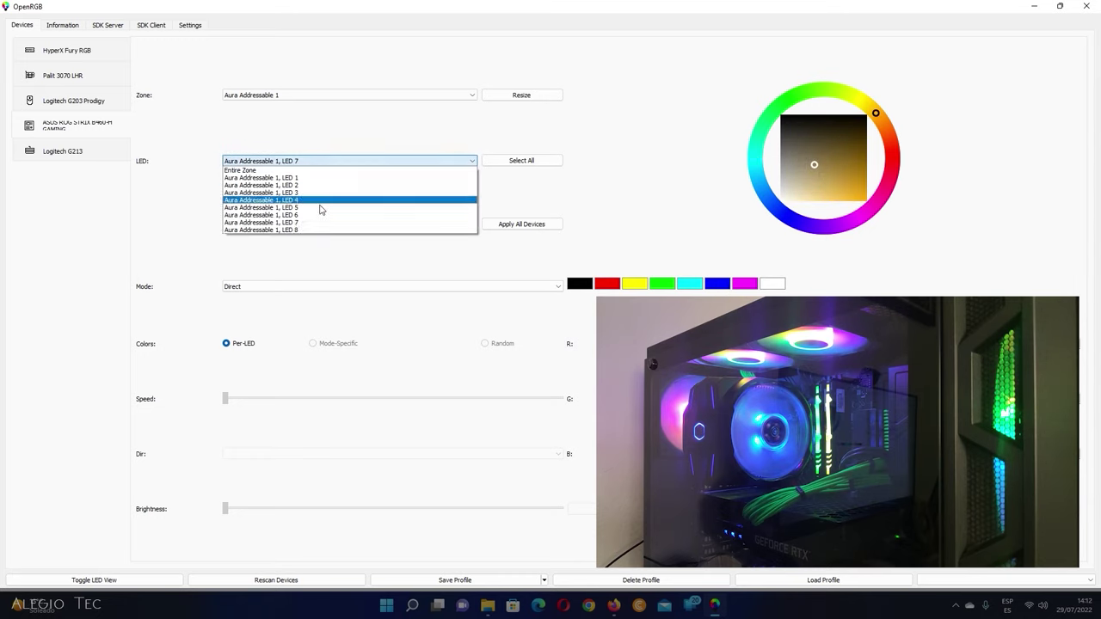
click(319, 199)
click(579, 284)
drag(879, 118, 892, 152)
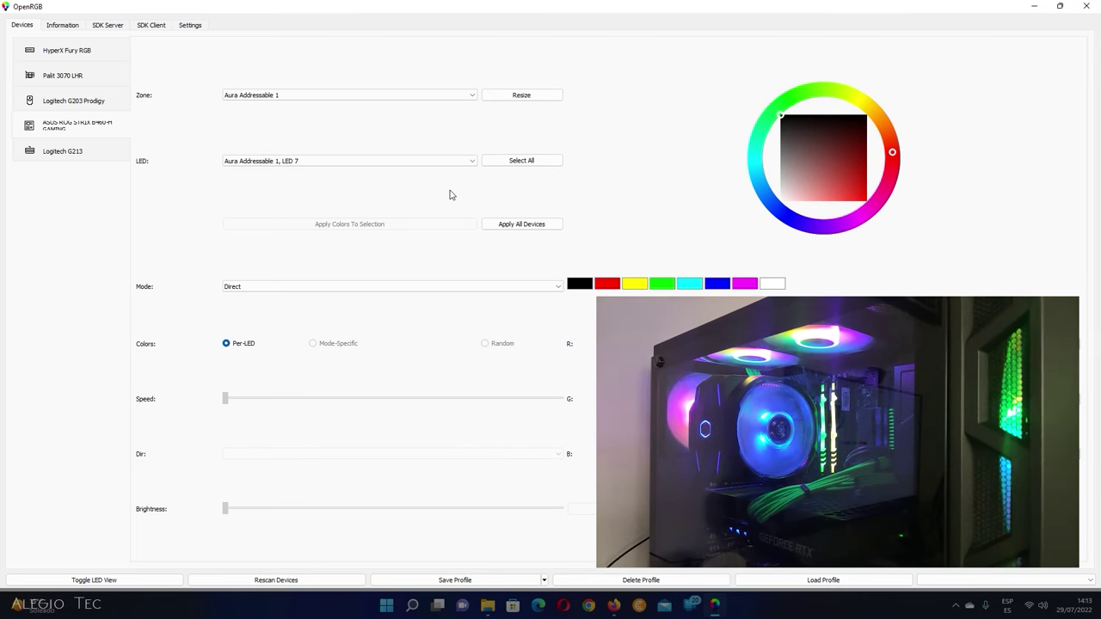
Apply blue to all connected devices and turn on the graphical LED view
click(724, 287)
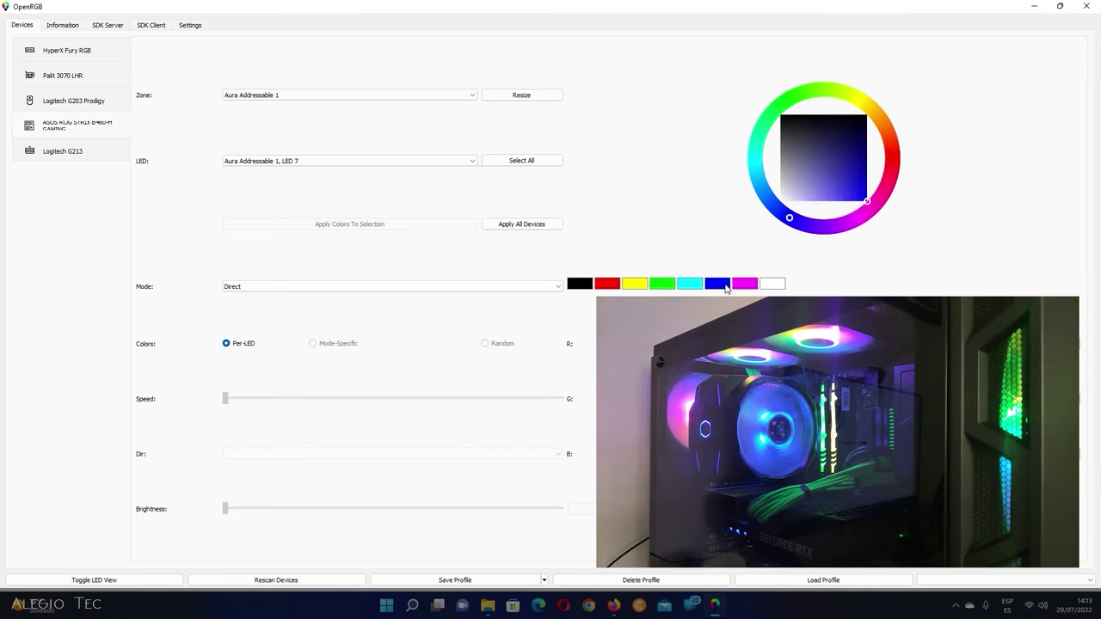
click(535, 227)
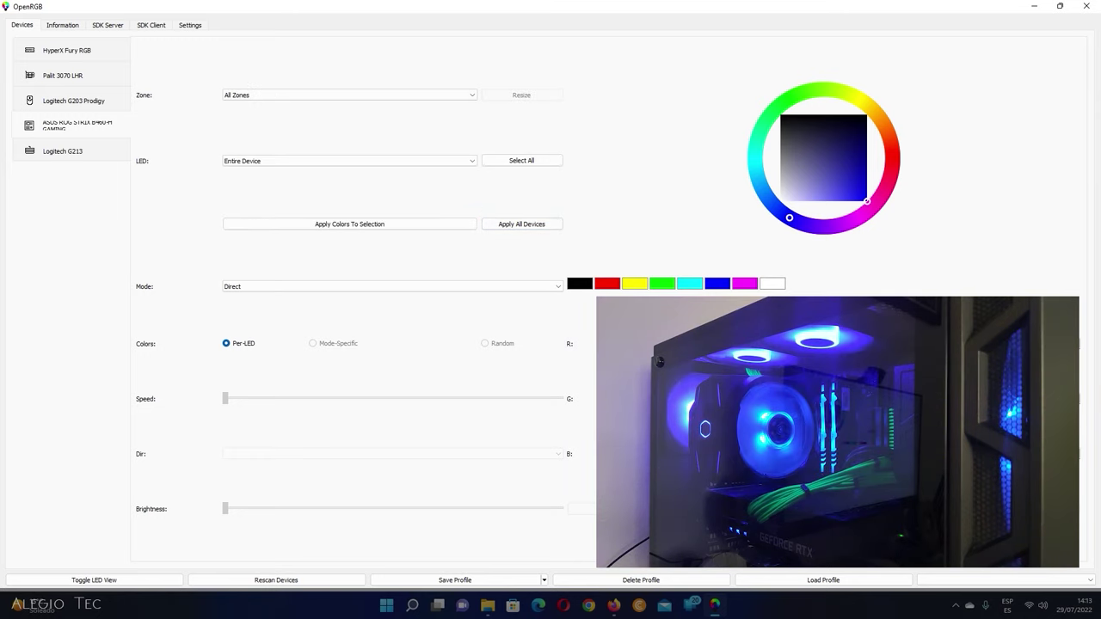
click(146, 580)
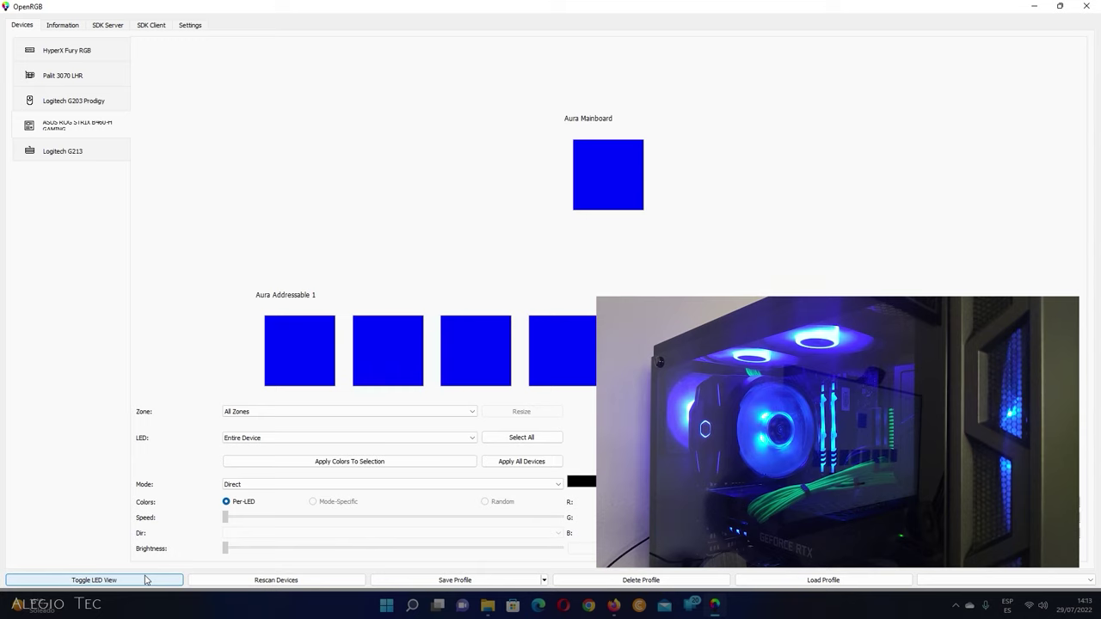
Colour Aura Addressable 1, LED 3 green and LED 1 red from the LED view, and return the entire motherboard to blue
click(285, 411)
click(276, 420)
click(514, 181)
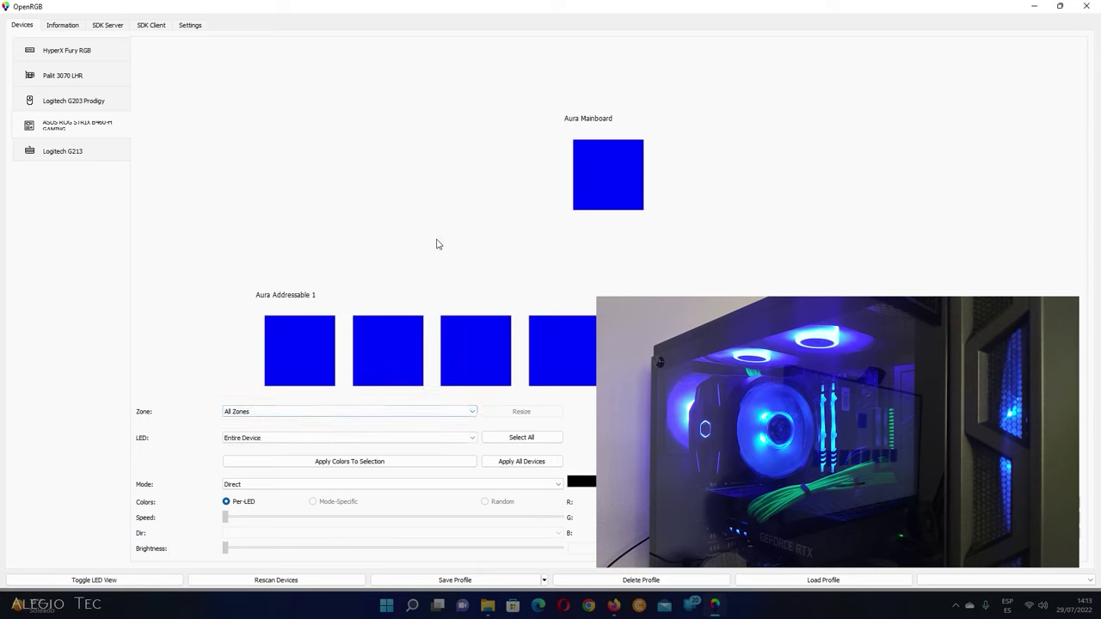
click(471, 339)
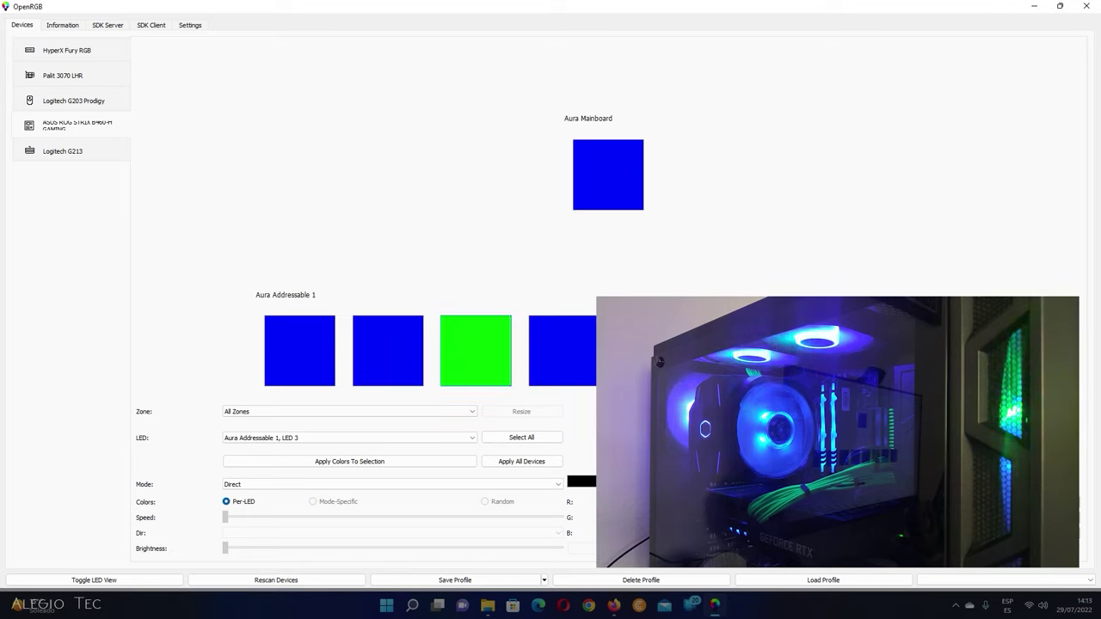
click(278, 362)
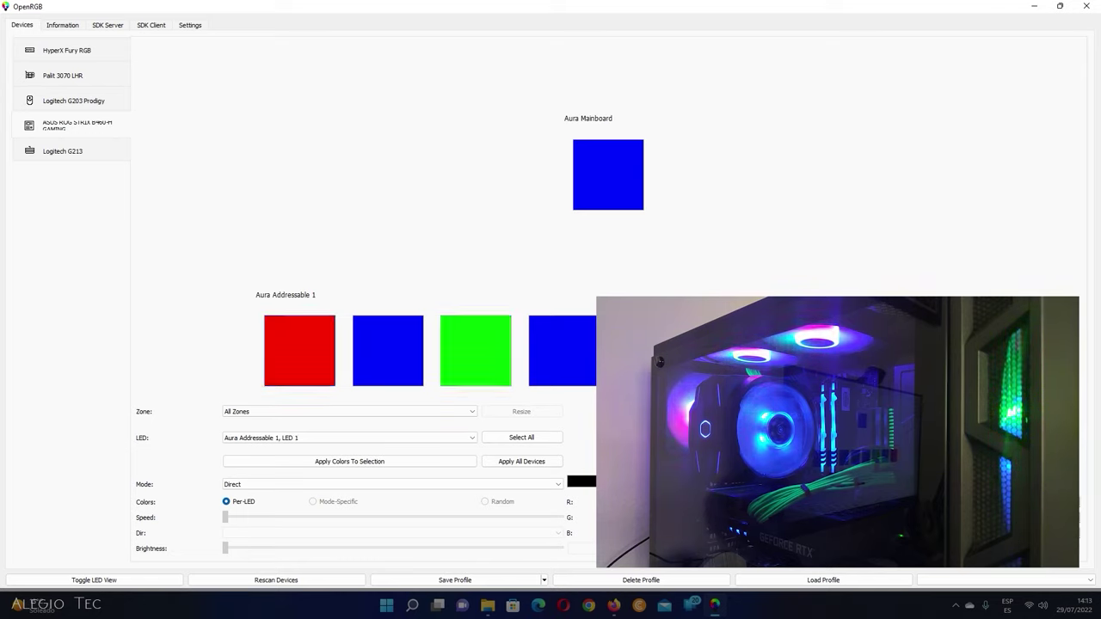
click(508, 437)
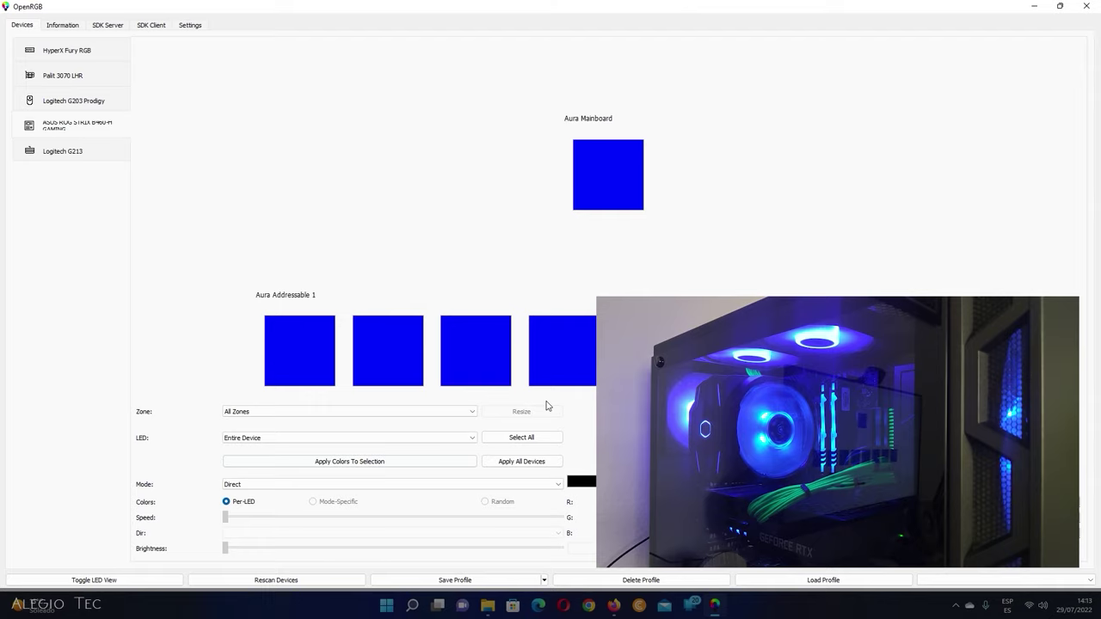
Set the motherboard's lighting mode to Spectrum Cycle, followed by Rainbow
click(253, 486)
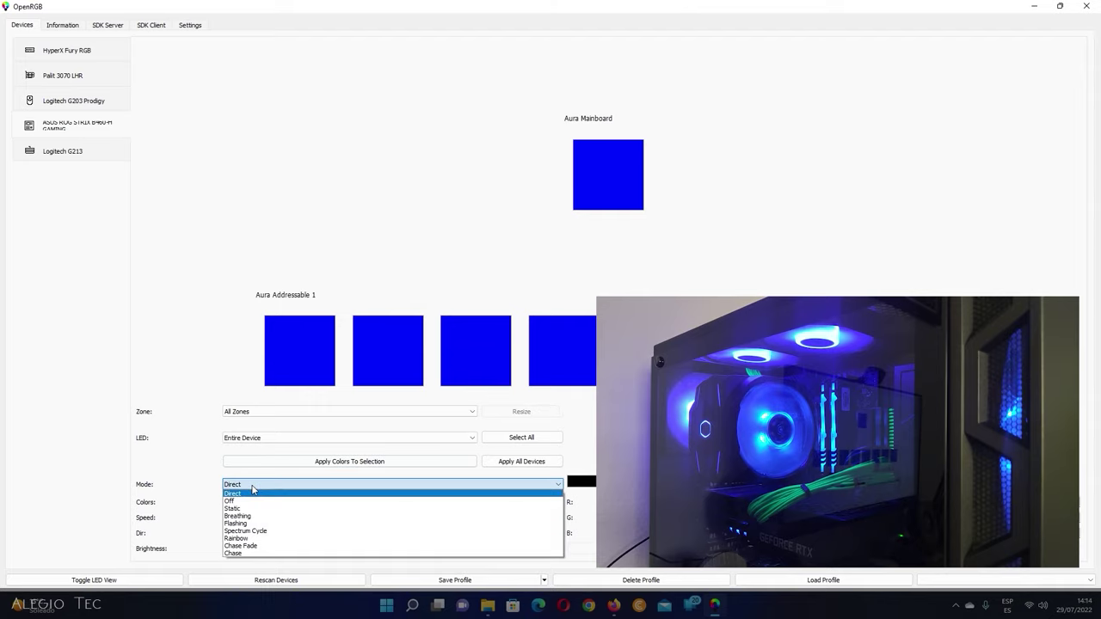
click(246, 531)
click(283, 487)
click(246, 538)
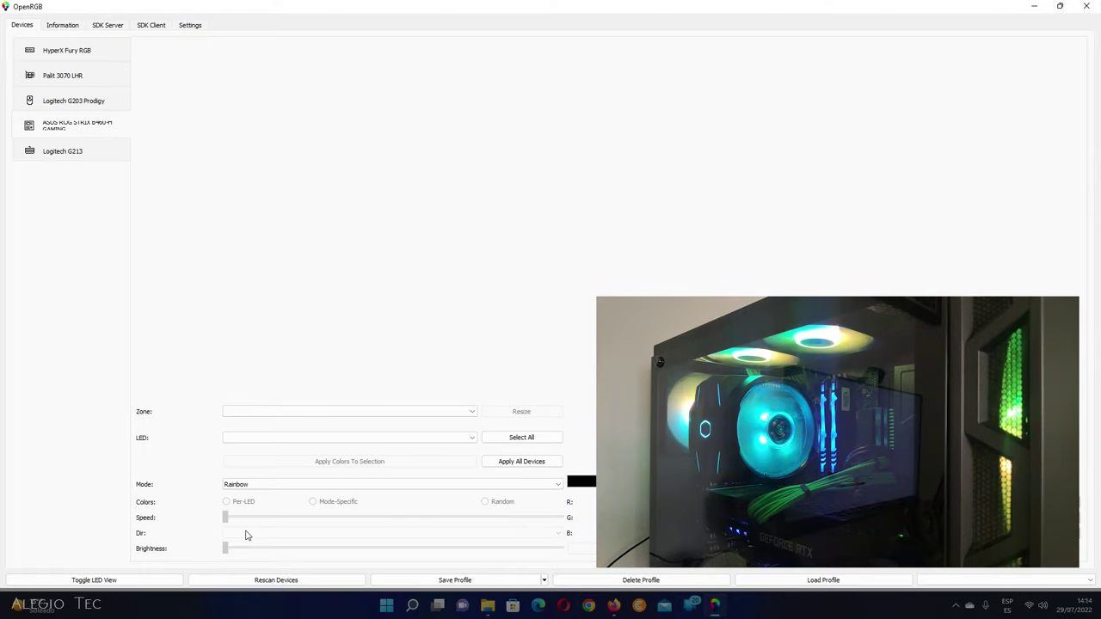
Set the motherboard's lighting mode to Static with the Mode Specific zone
click(258, 485)
click(258, 508)
click(254, 412)
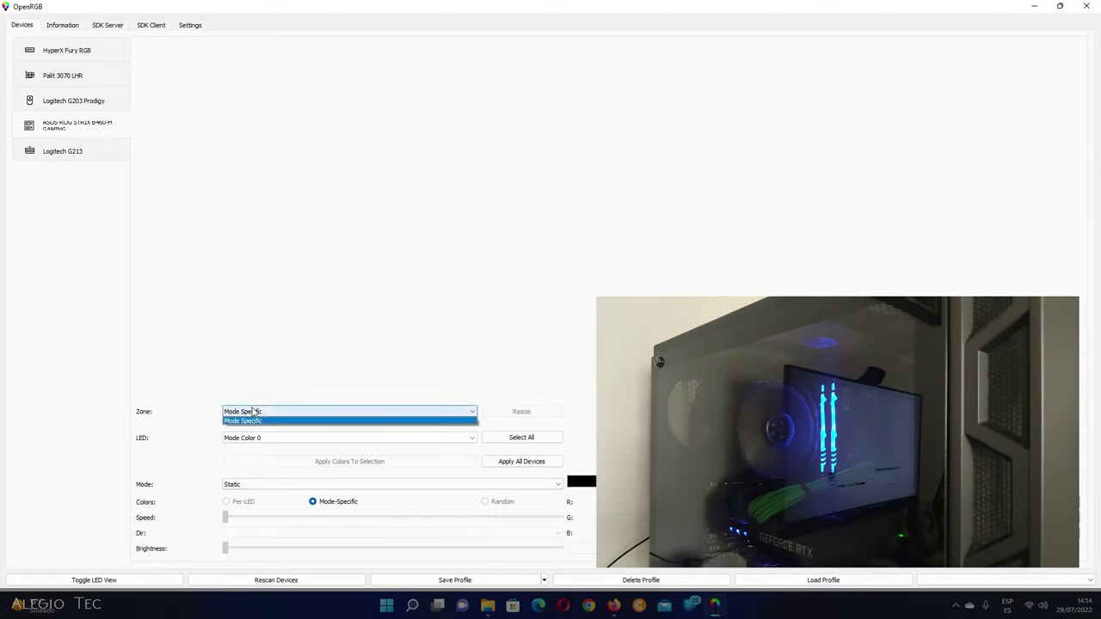
click(242, 421)
Switch the motherboard to Direct mode and back to Static
click(258, 485)
click(243, 491)
click(249, 485)
click(249, 508)
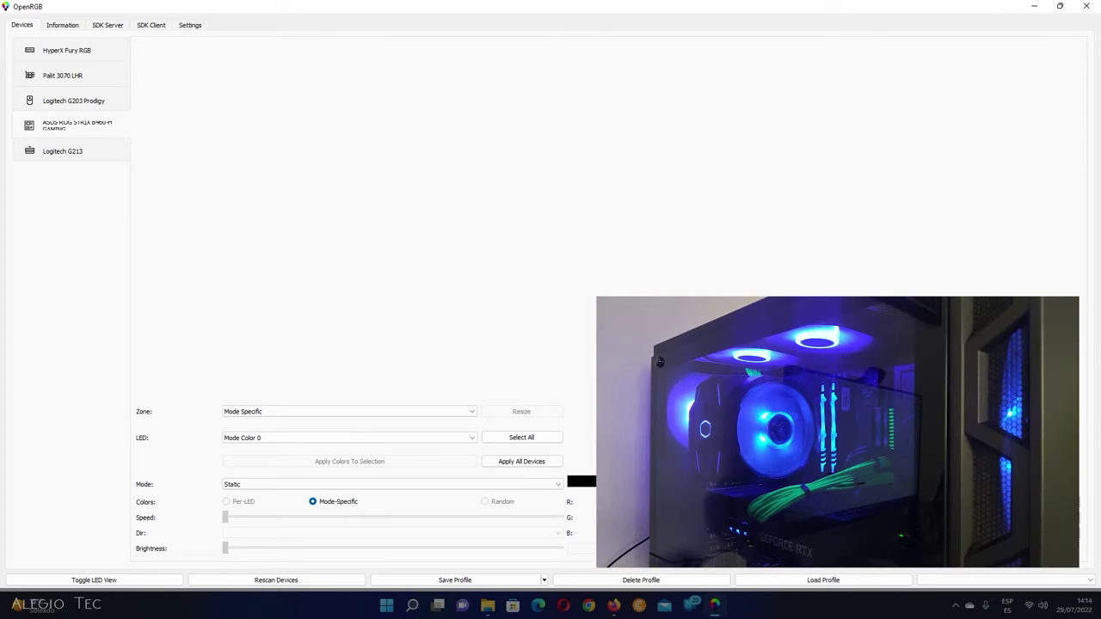
Colour the Logitech G213 keyboard's five zones red, cyan, magenta, yellow and green in order
click(46, 155)
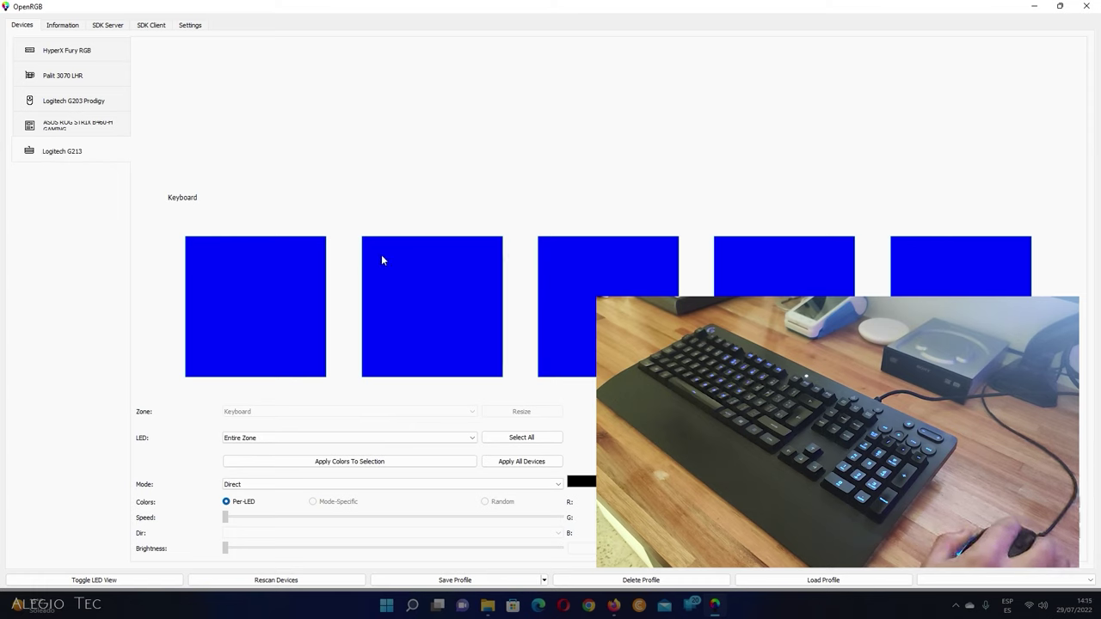
click(318, 361)
key(Down)
key(Down)
key(Down)
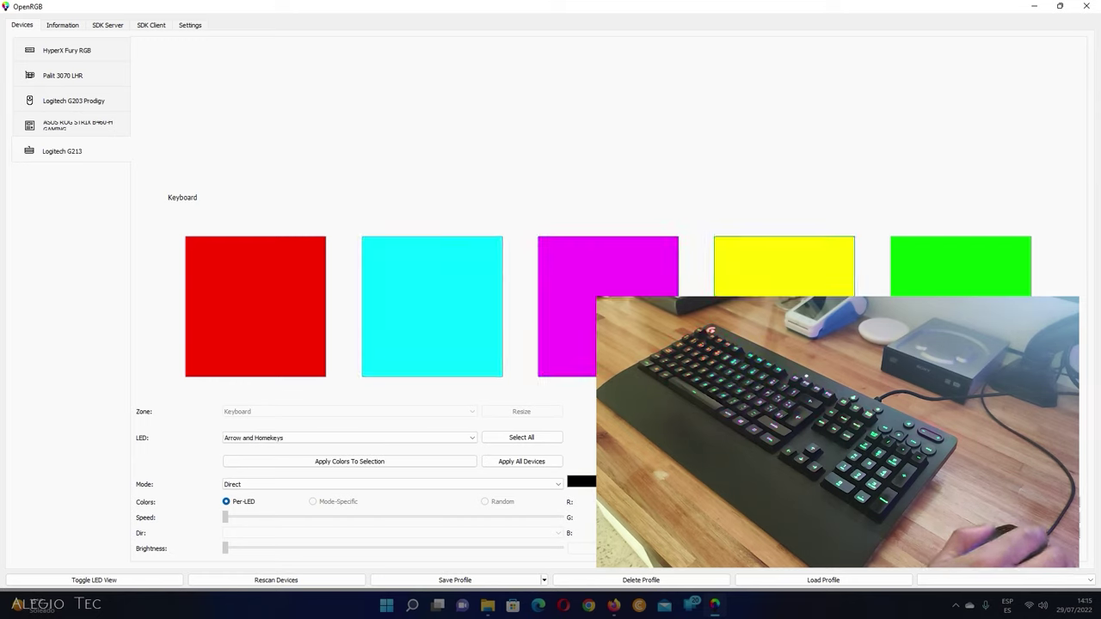
Set the keyboard to Cycle mode, followed by Wave mode with the speed lowered to slightly below the middle
click(542, 484)
click(258, 515)
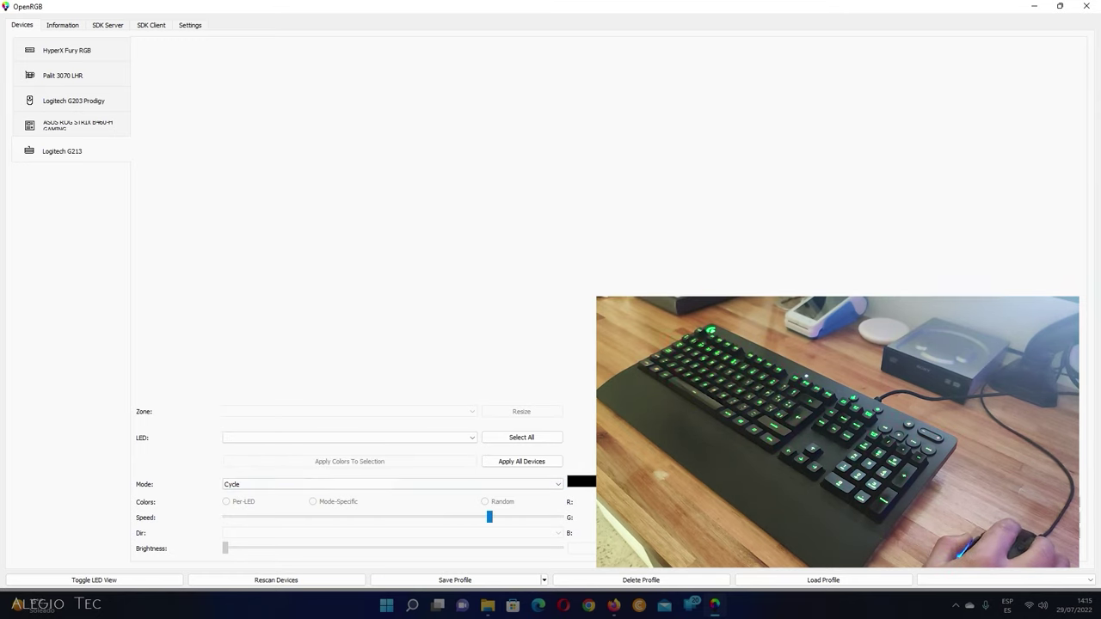
click(369, 484)
click(336, 502)
drag(488, 517, 359, 536)
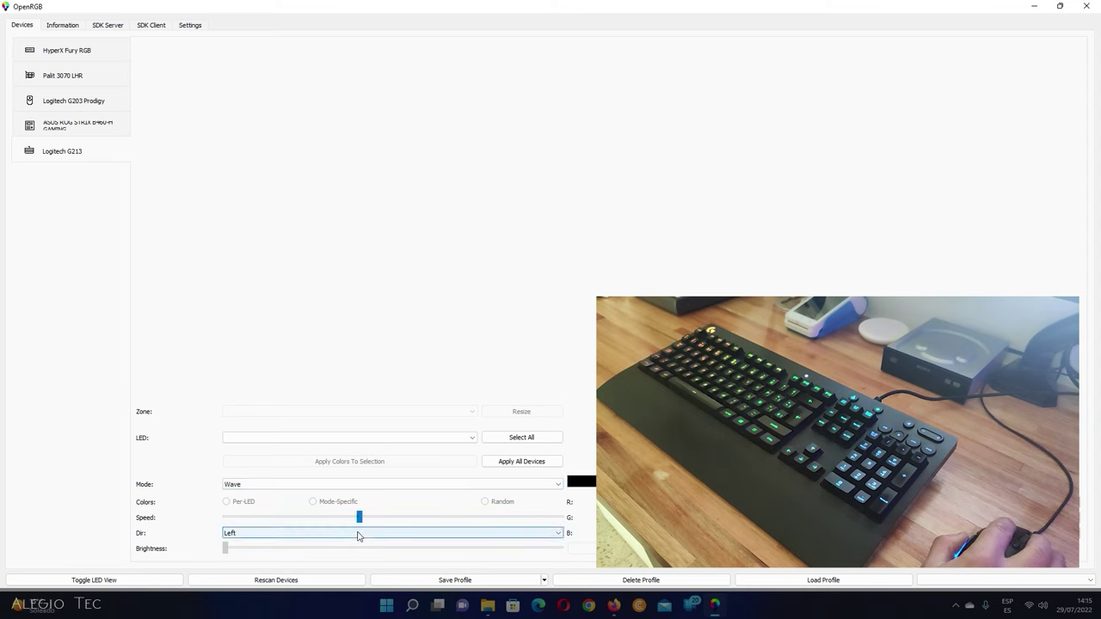
Try Breathing mode on the keyboard, and change it to Cycle mode at maximum speed
click(332, 484)
click(258, 523)
click(254, 484)
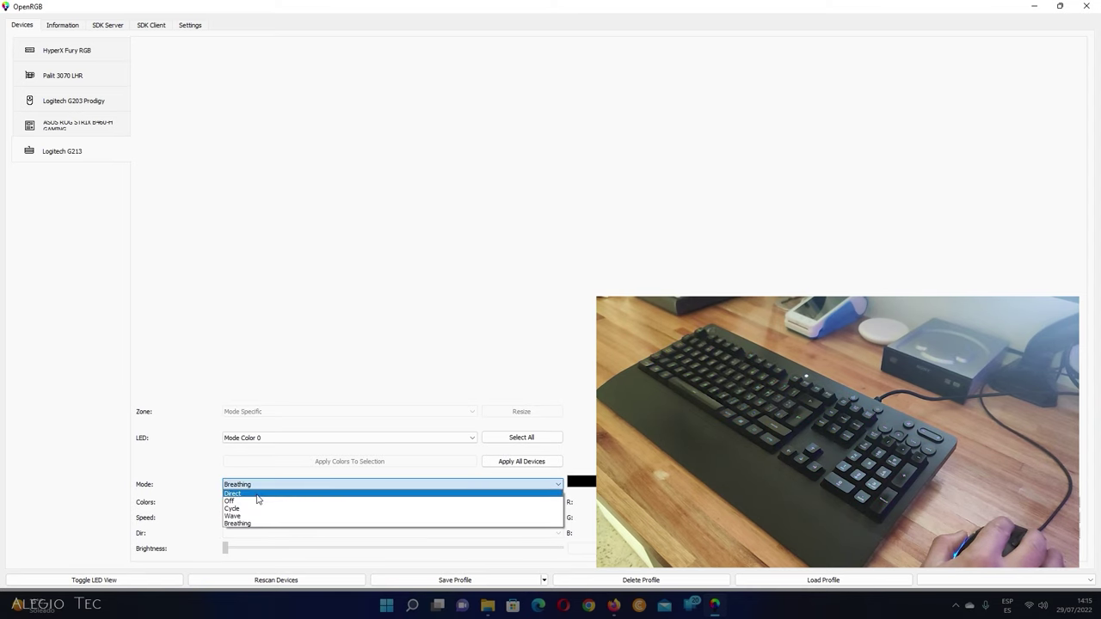
click(232, 508)
drag(473, 518, 559, 517)
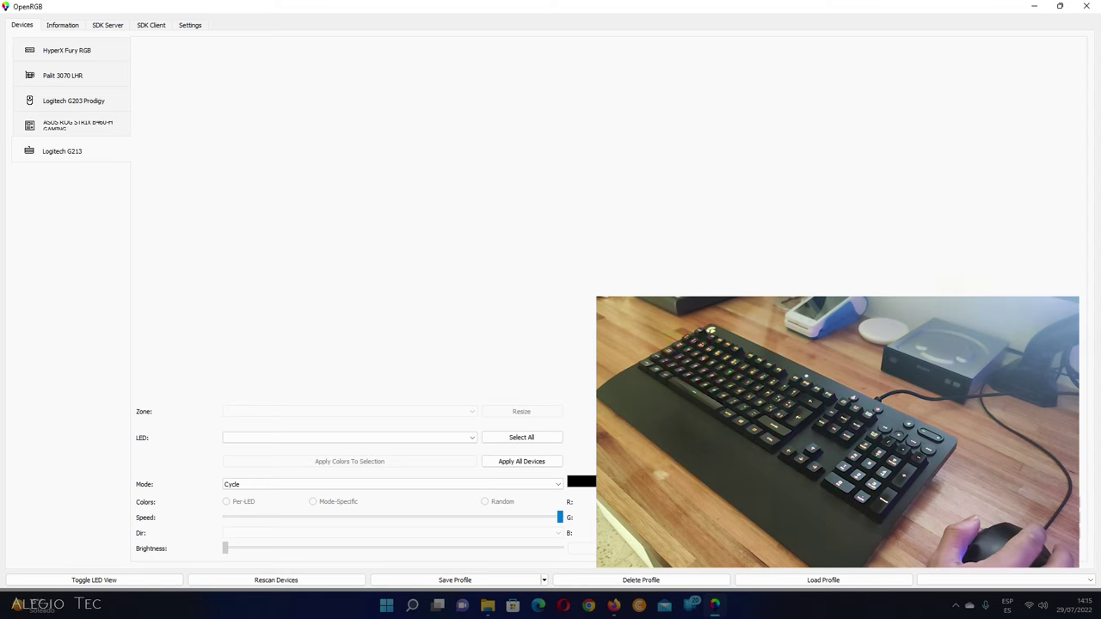
Return the keyboard to Direct mode
click(266, 485)
click(266, 492)
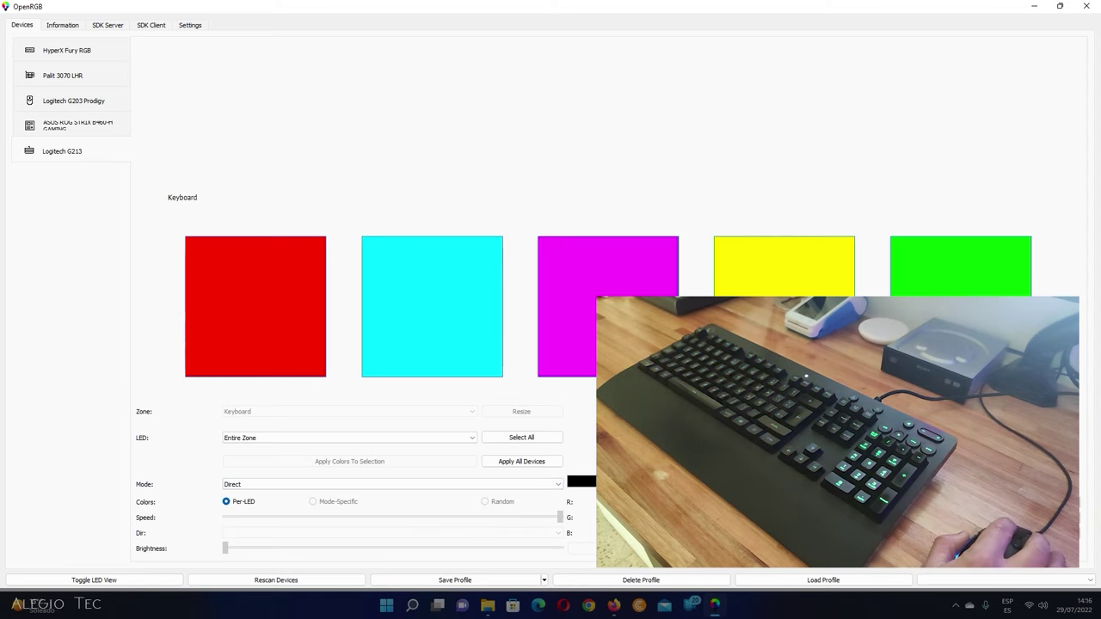
Colour all of the keyboard's zones green, apply the colour to all devices, and select the keyboard's Left Area
click(506, 438)
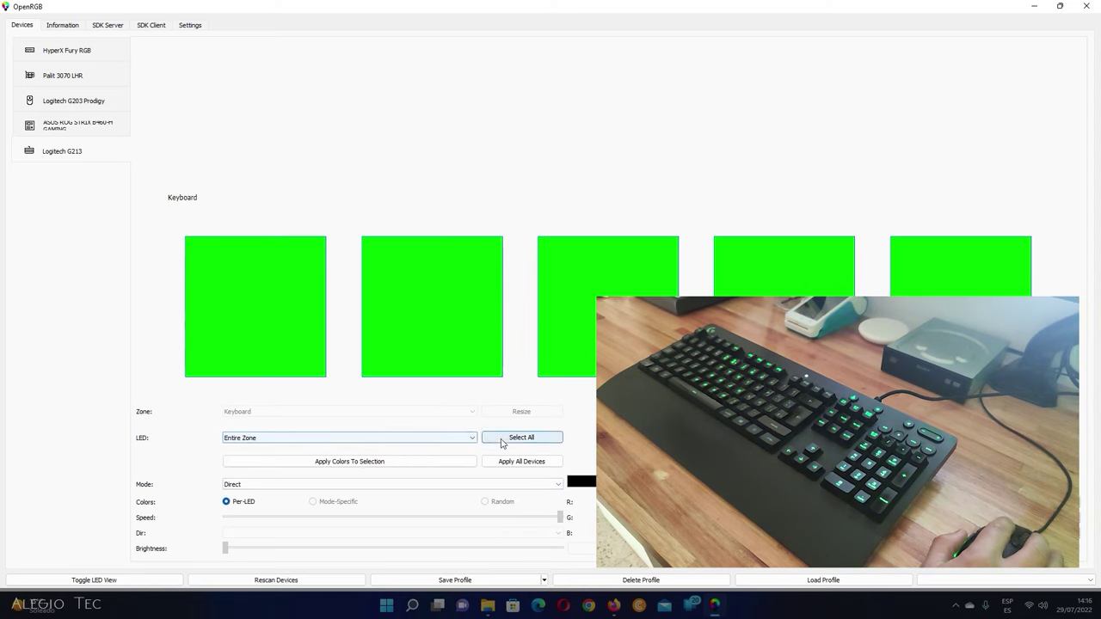
click(517, 462)
click(263, 301)
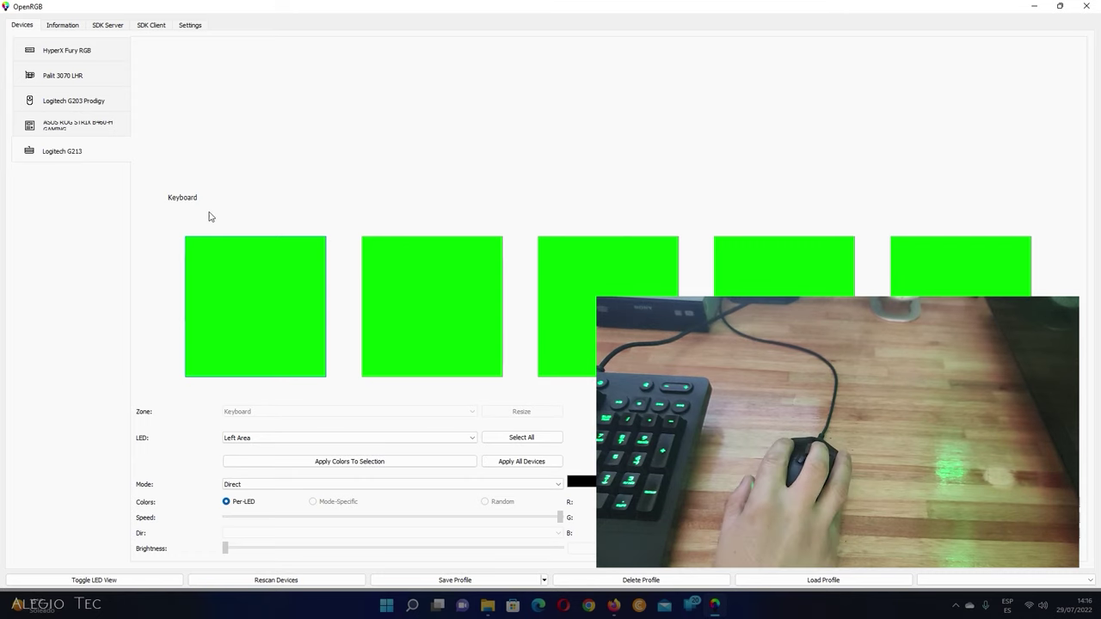
Set the Logitech G203 Prodigy mouse's logo to blue in Direct mode and apply the colour to all devices
click(73, 101)
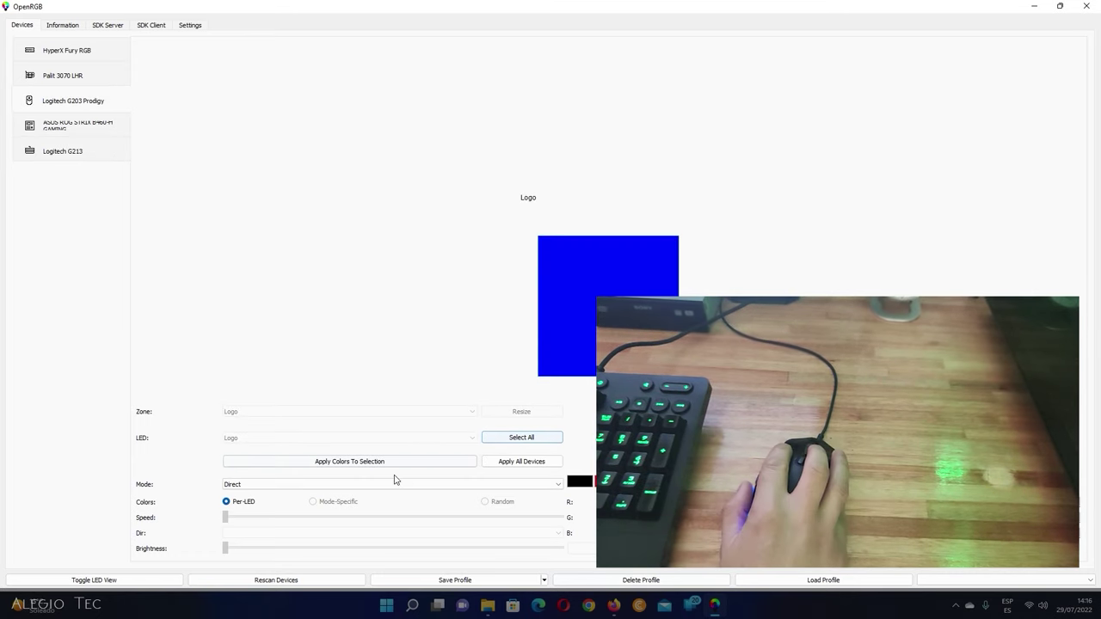
click(519, 462)
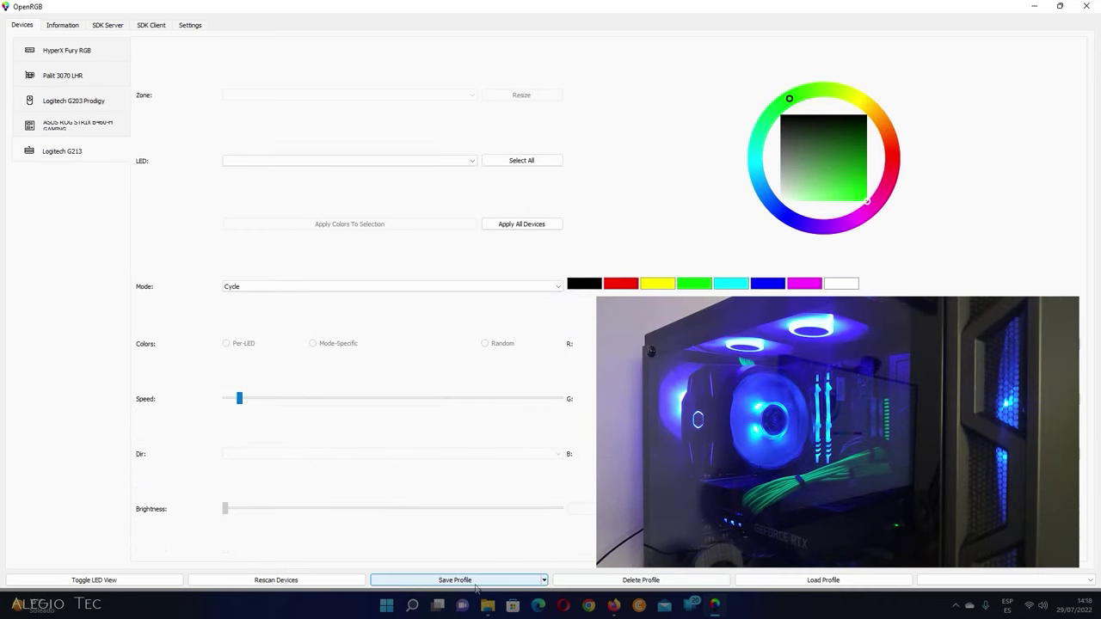
Save the current lighting as a new profile named azul
click(455, 580)
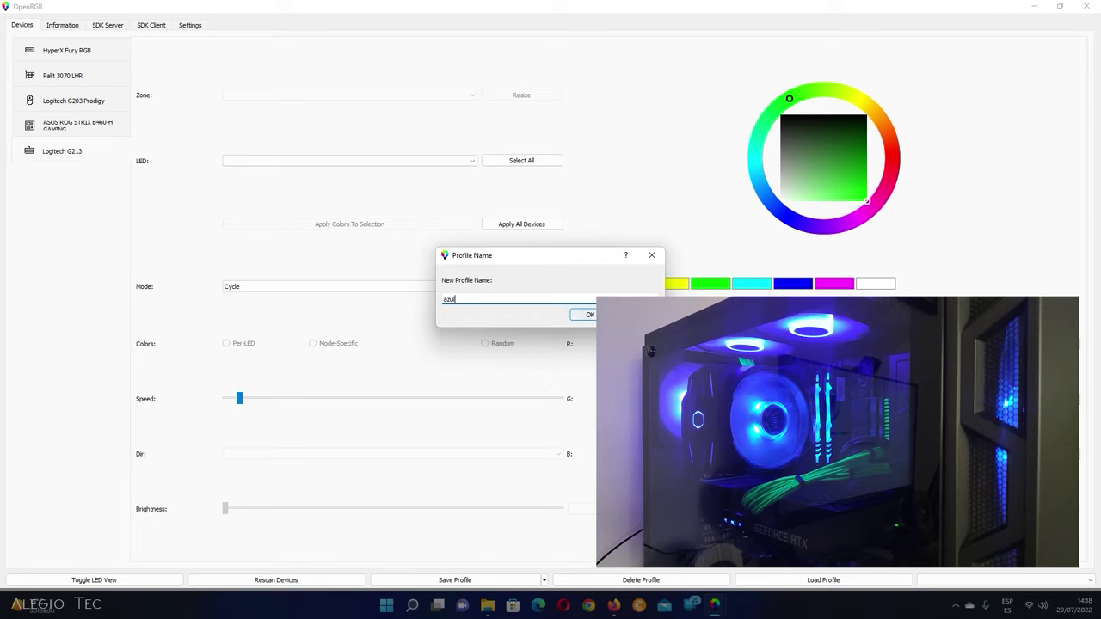
key(Return)
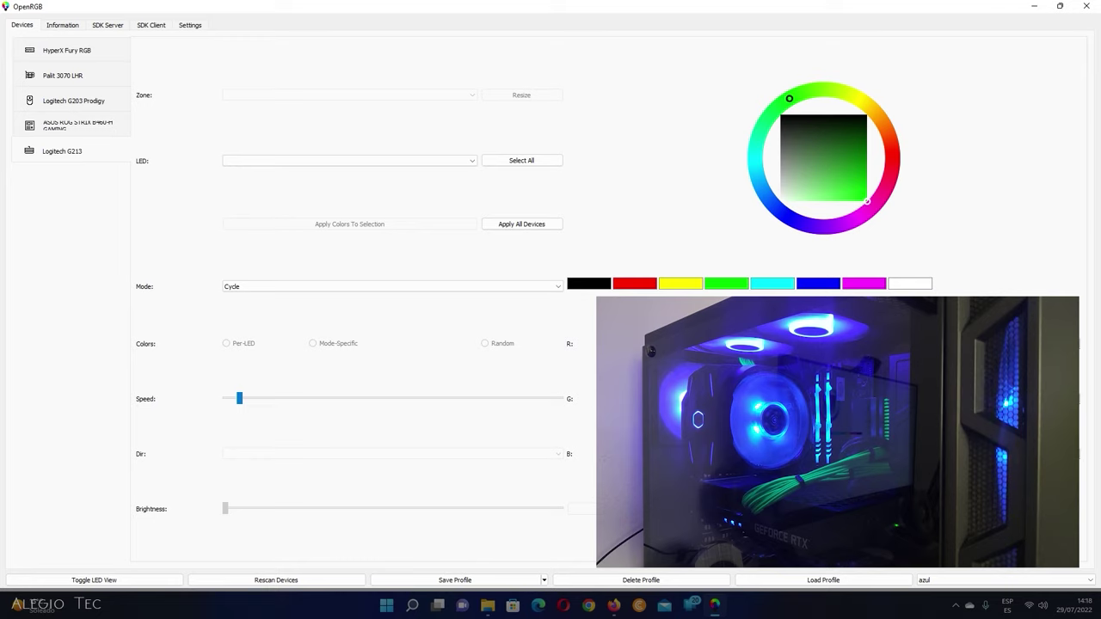
Change the ASUS ROG STRIX motherboard's Static colour to green, and load the azul profile to restore the saved lighting
click(71, 133)
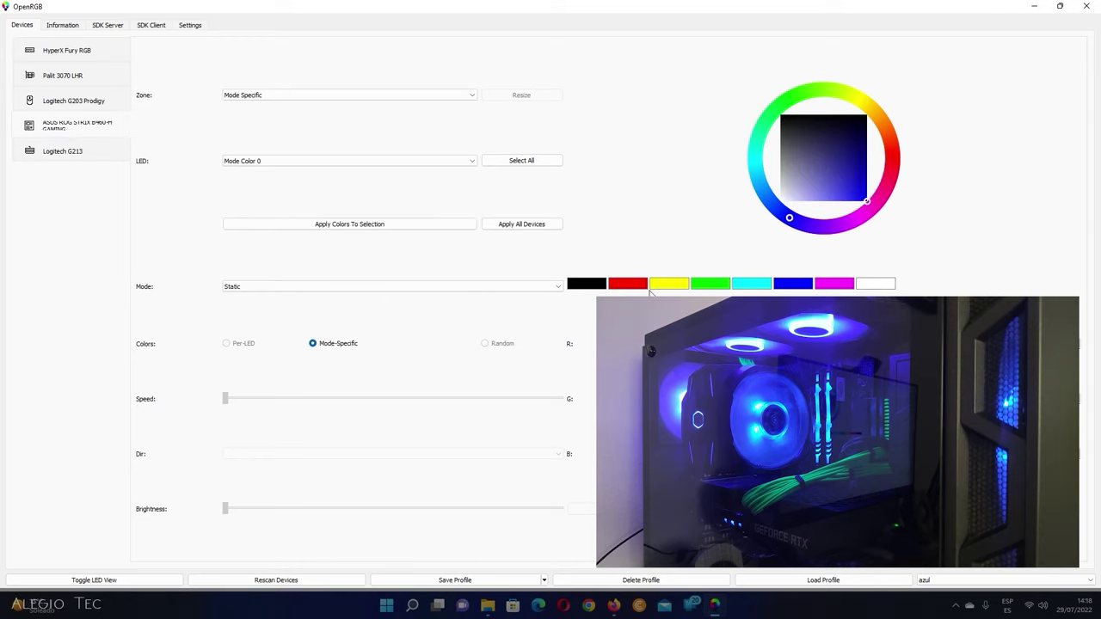
click(710, 286)
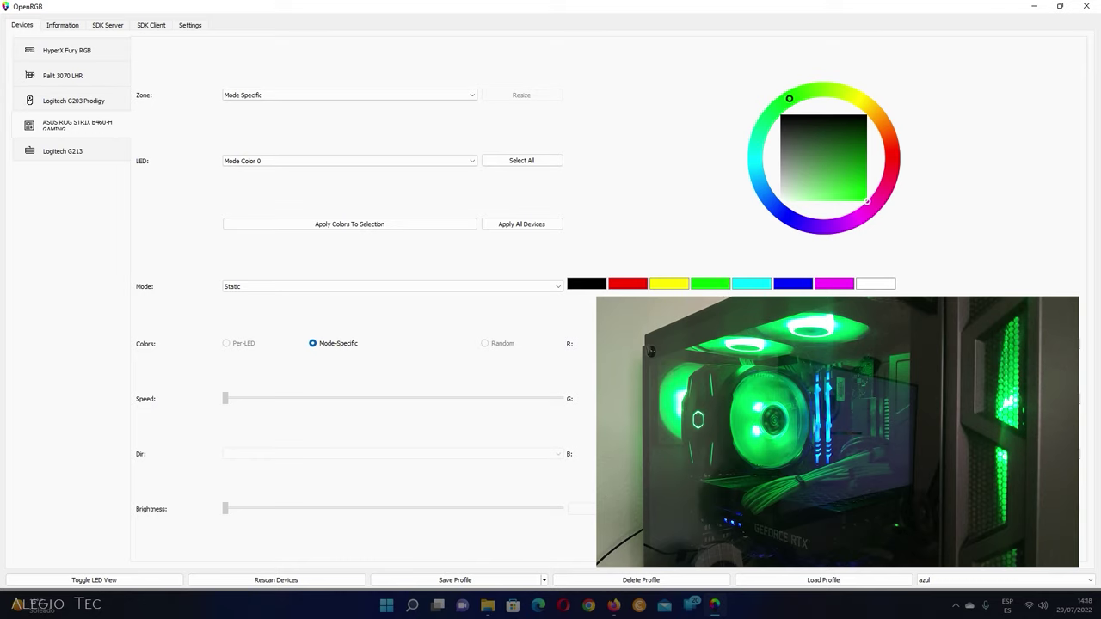
click(834, 581)
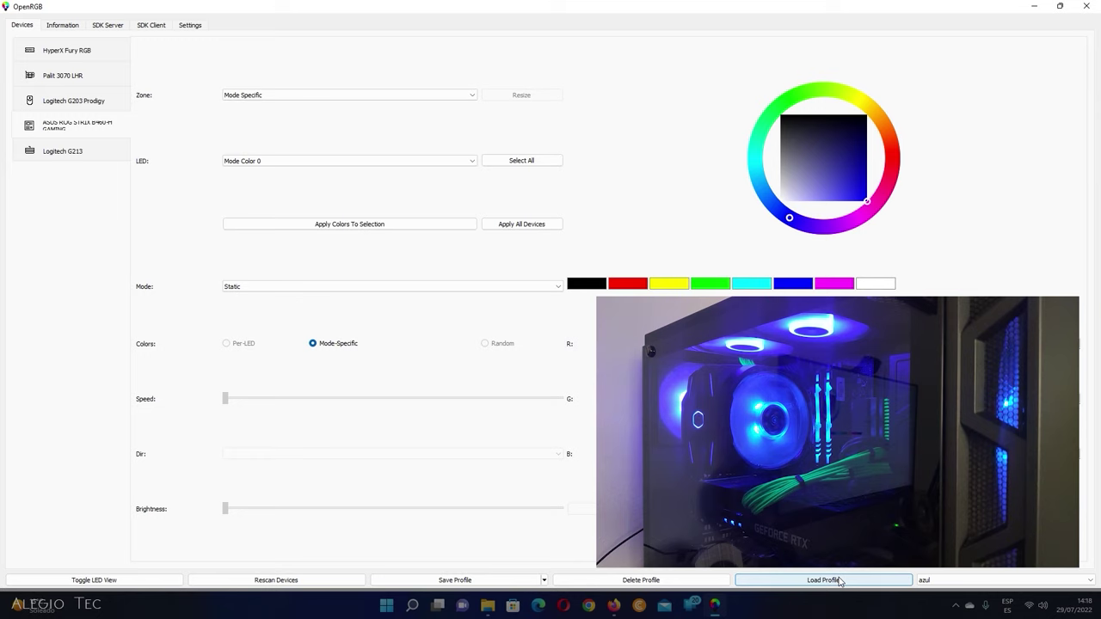